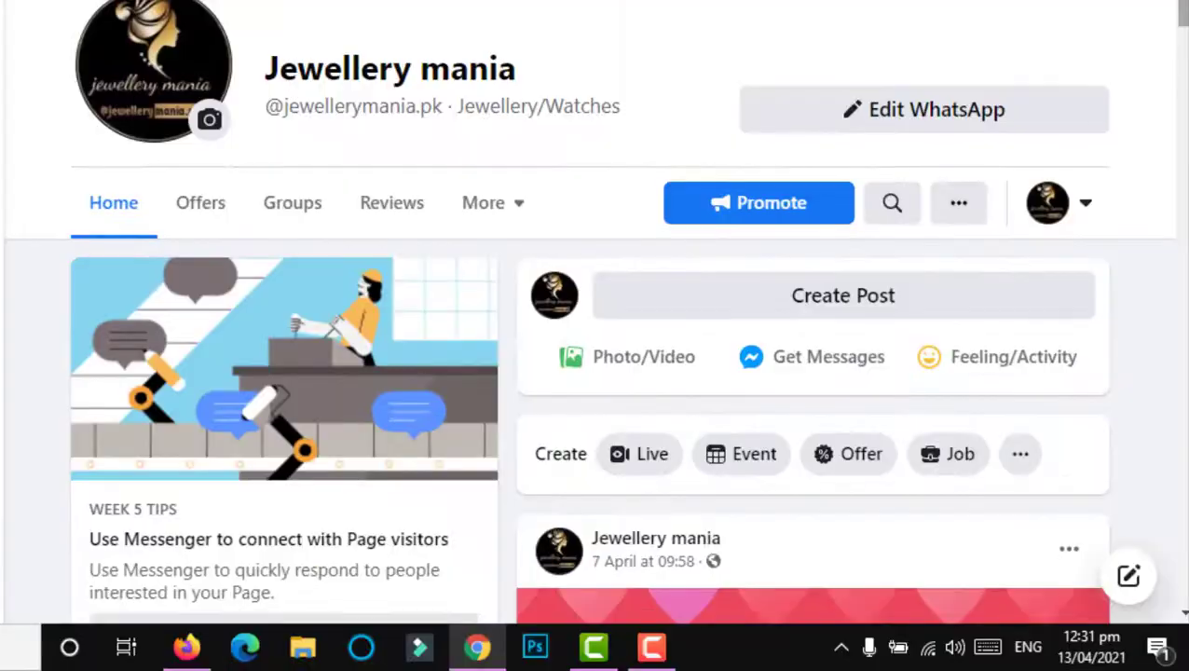
# Look through the Jewellery mania page's posts, insights, contact details and page transparency section.
pyautogui.scroll(-10, 596, 326)
pyautogui.scroll(-8, 597, 327)
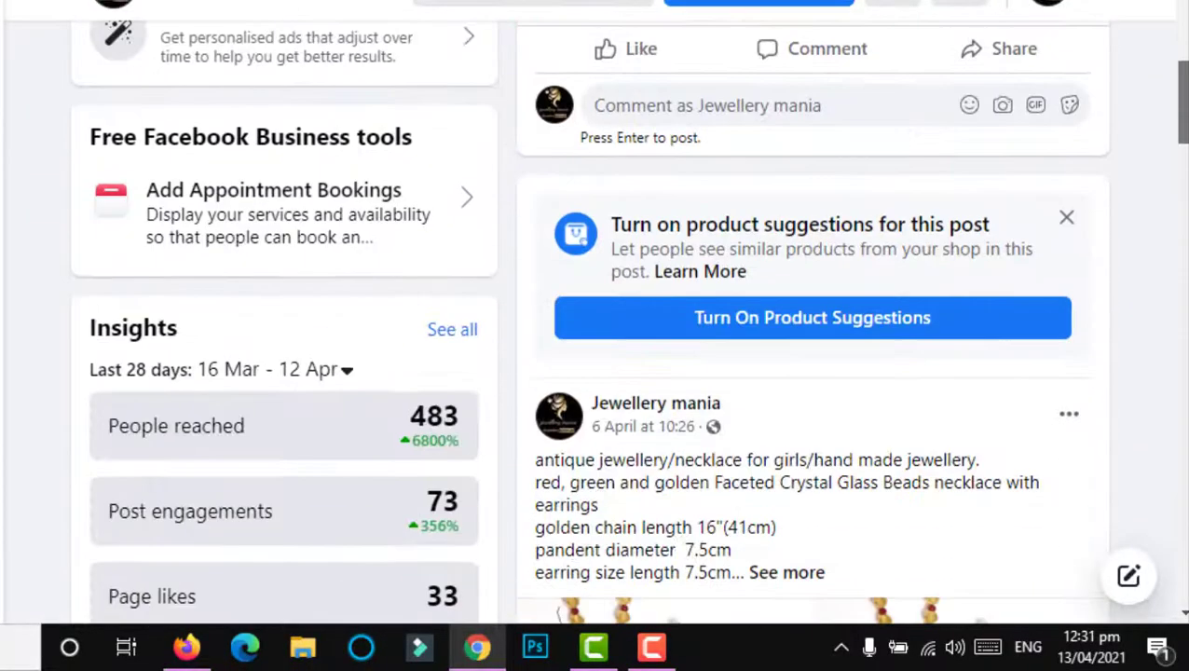
pyautogui.scroll(-8, 1181, 150)
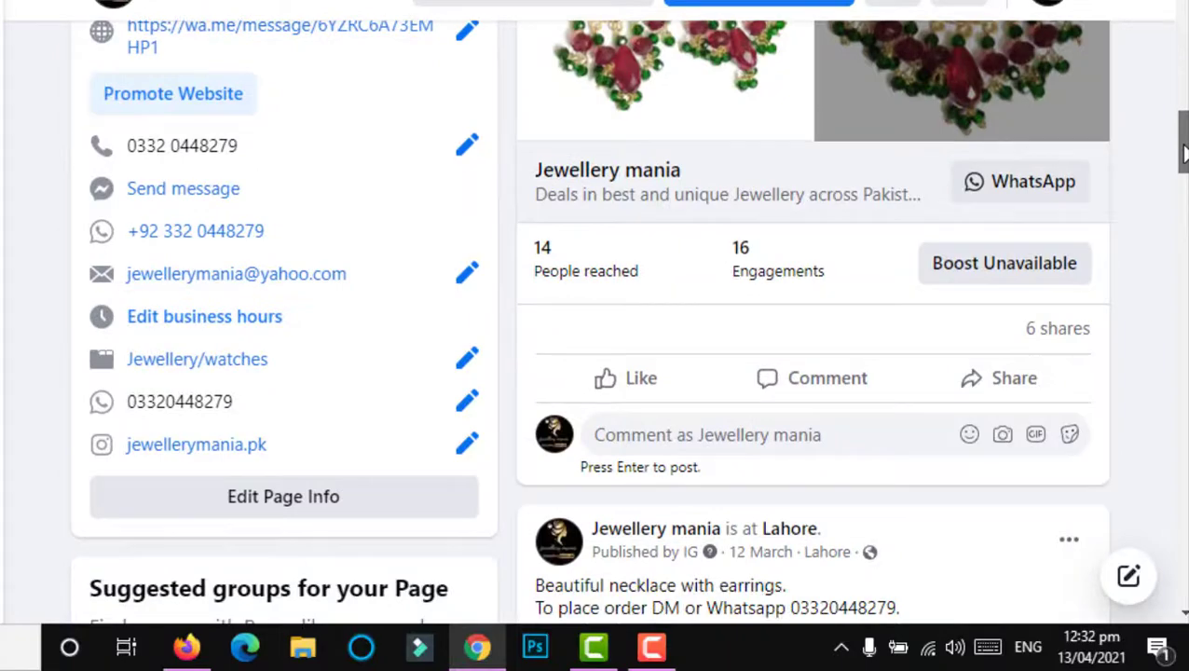
pyautogui.moveTo(1183, 145); pyautogui.dragTo(1168, 669)
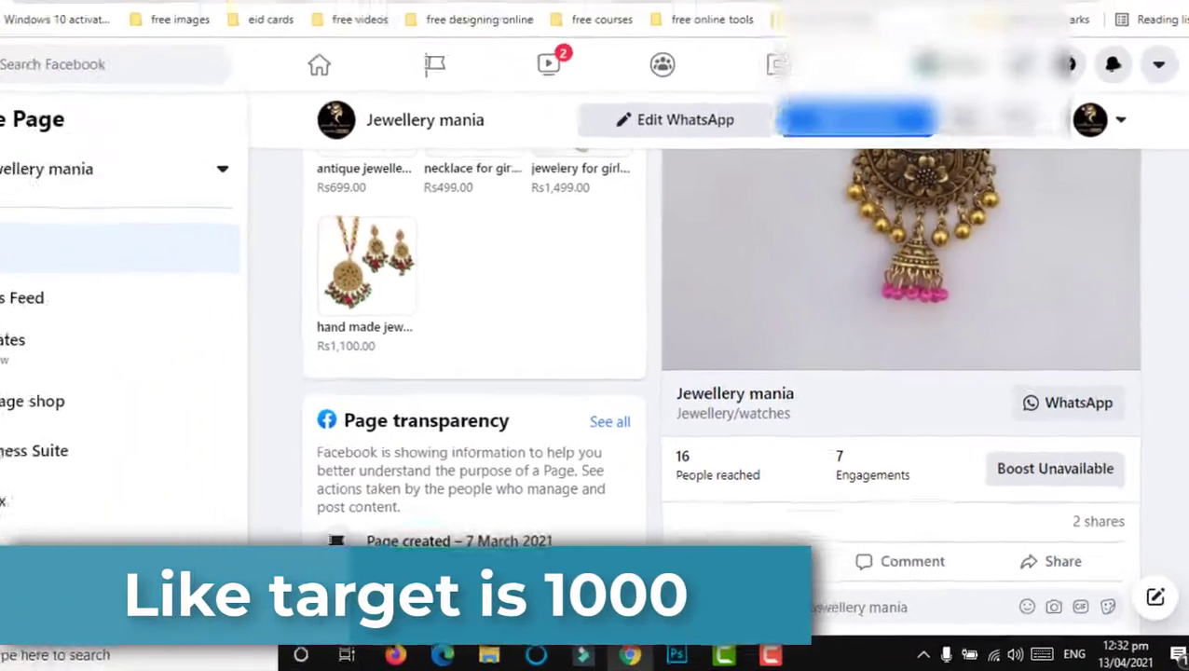
# Switch to the open Jewellery mania shop and browse all of its listed products.
pyautogui.click(575, 13)
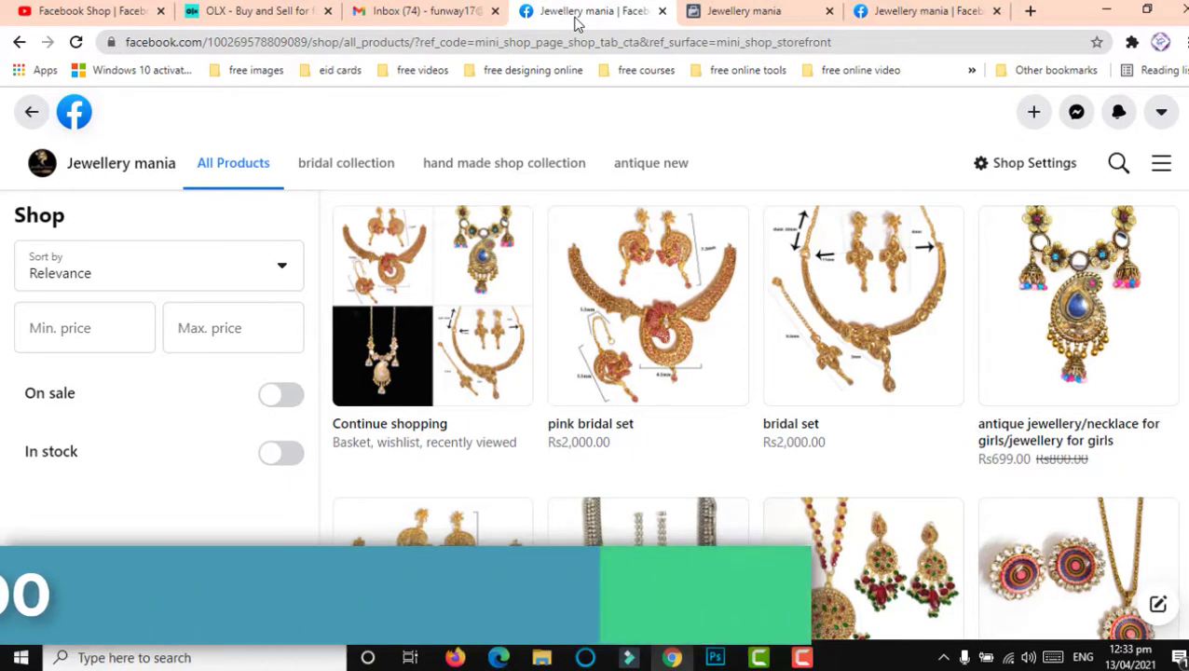
pyautogui.scroll(-1, 750, 415)
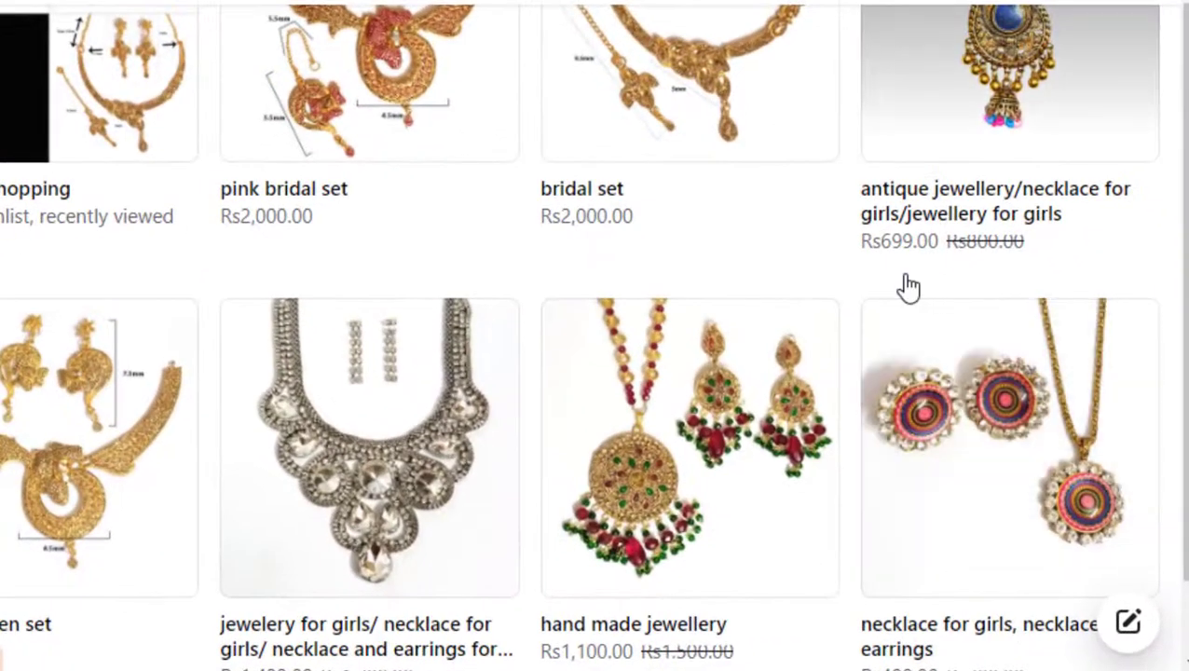
pyautogui.scroll(-1, 596, 373)
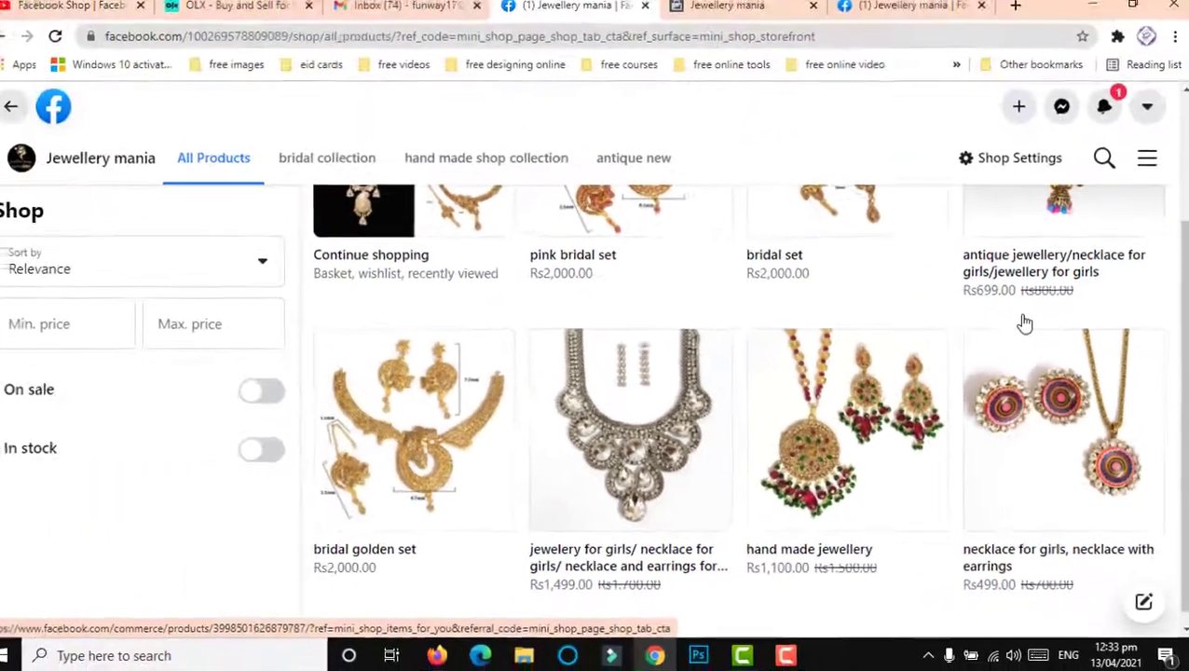
pyautogui.scroll(2, 1025, 323)
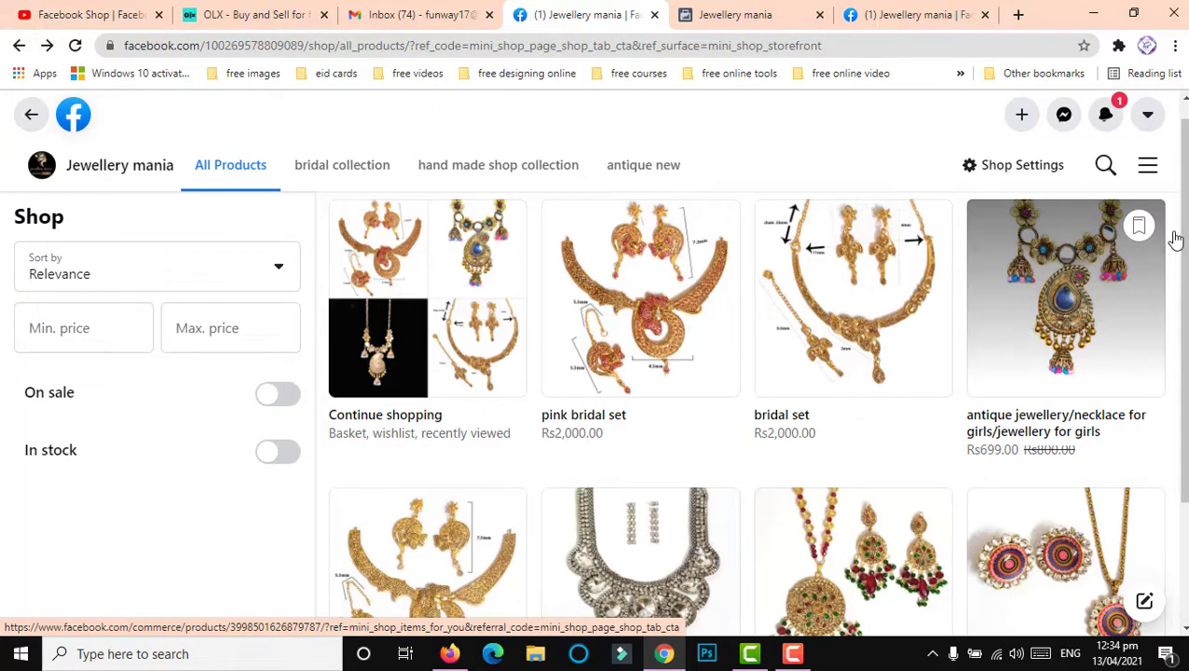
pyautogui.moveTo(1185, 274); pyautogui.dragTo(1188, 347)
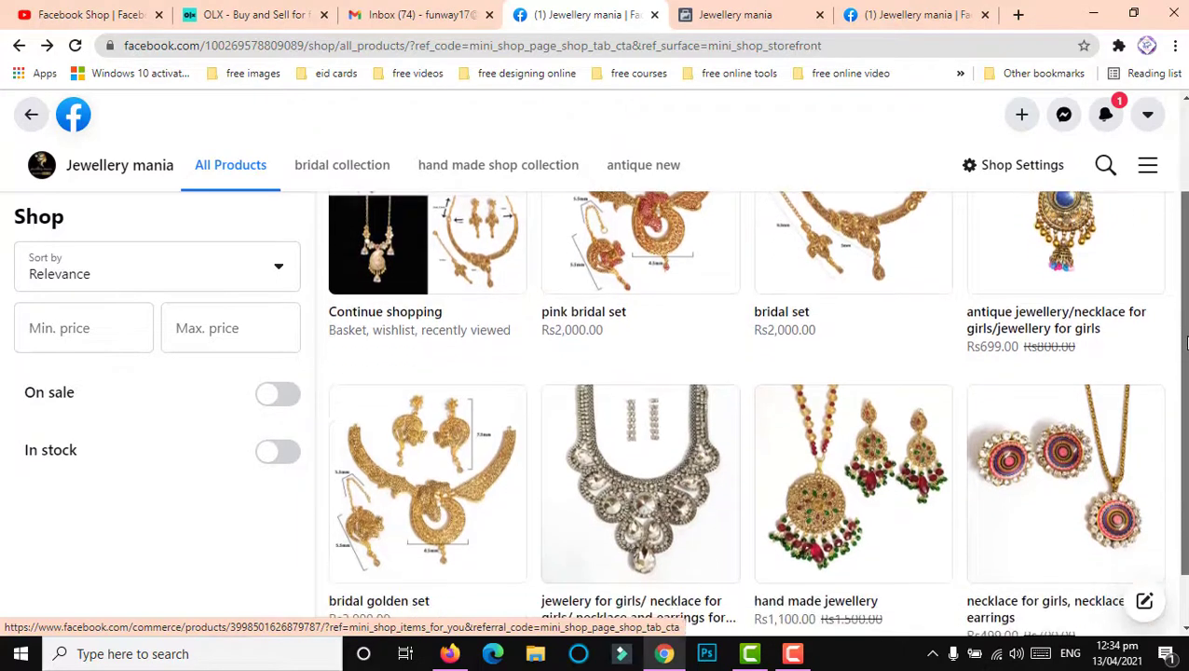
# View the product page of the "jewelery for girls/ necklace for girls" item and return to the product list.
pyautogui.click(632, 478)
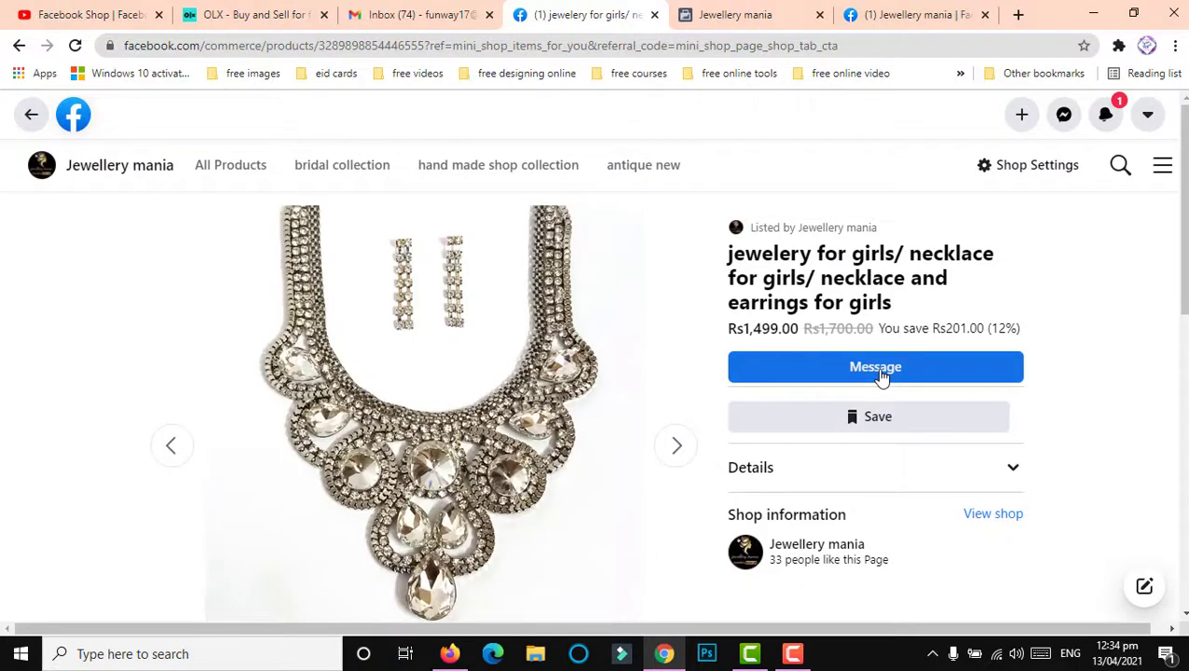
pyautogui.click(18, 44)
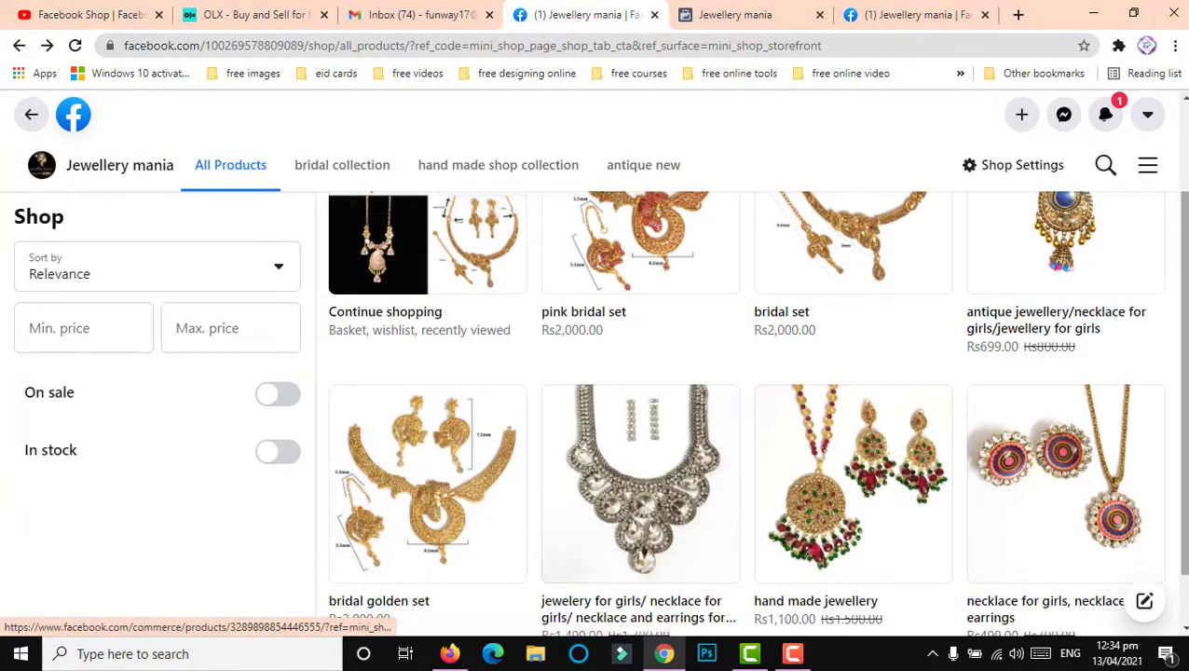
pyautogui.scroll(-1, 1062, 233)
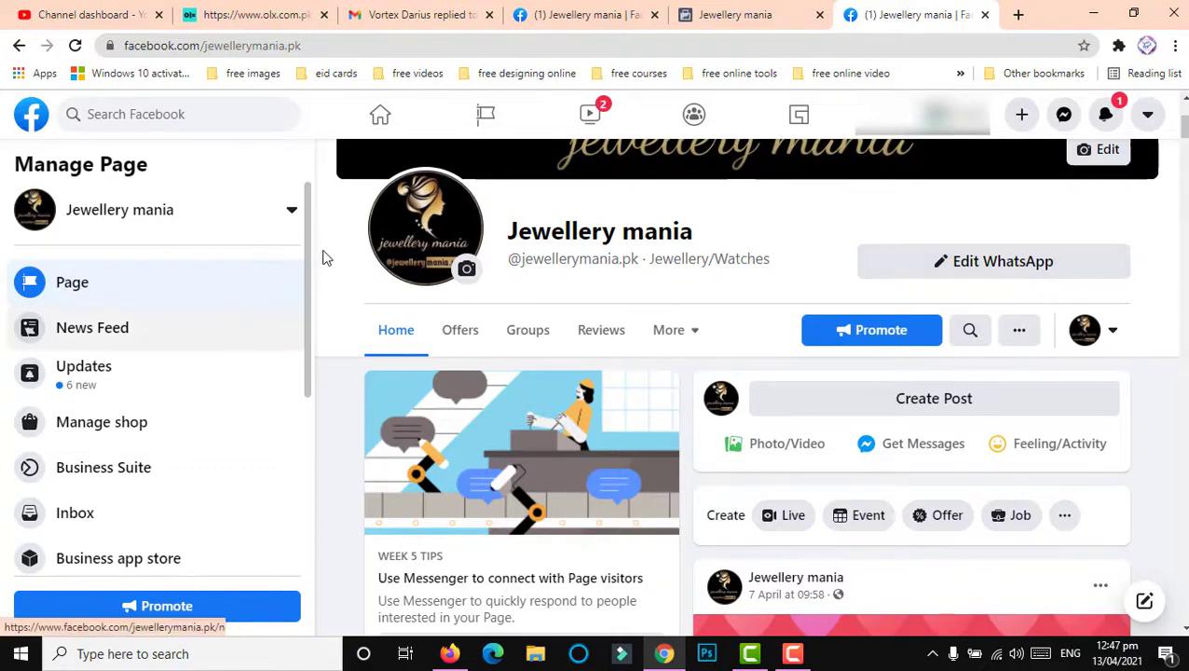
# Open the Templates and tabs section in the Jewellery mania page settings.
pyautogui.moveTo(309, 254); pyautogui.dragTo(304, 486)
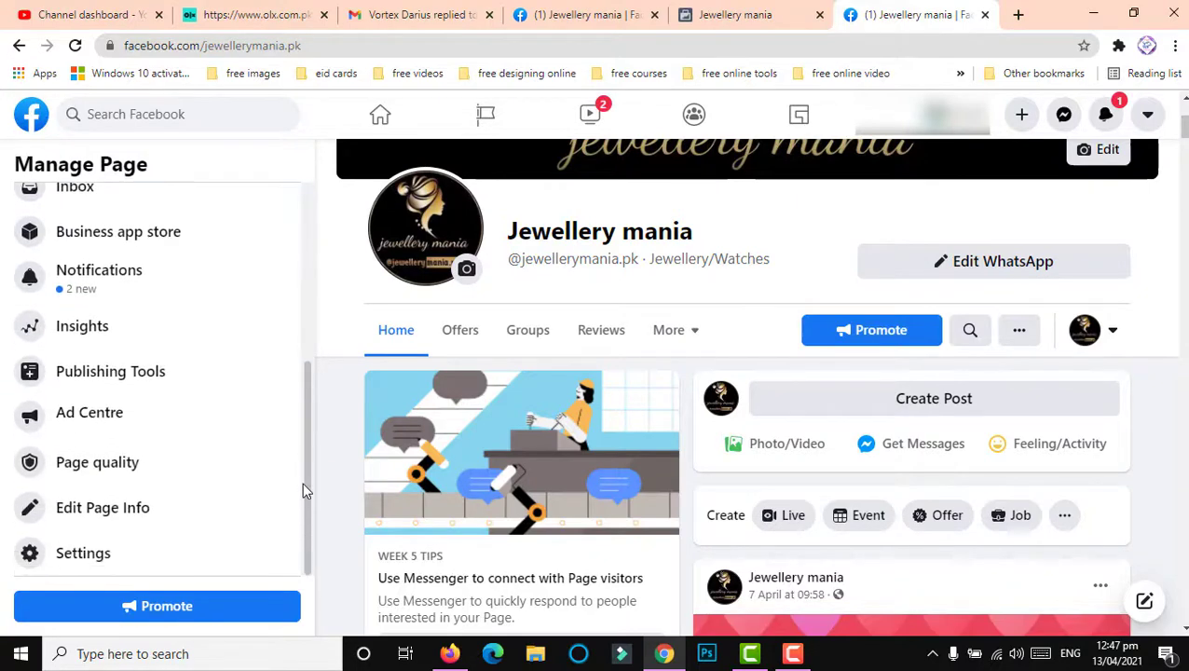
pyautogui.click(172, 556)
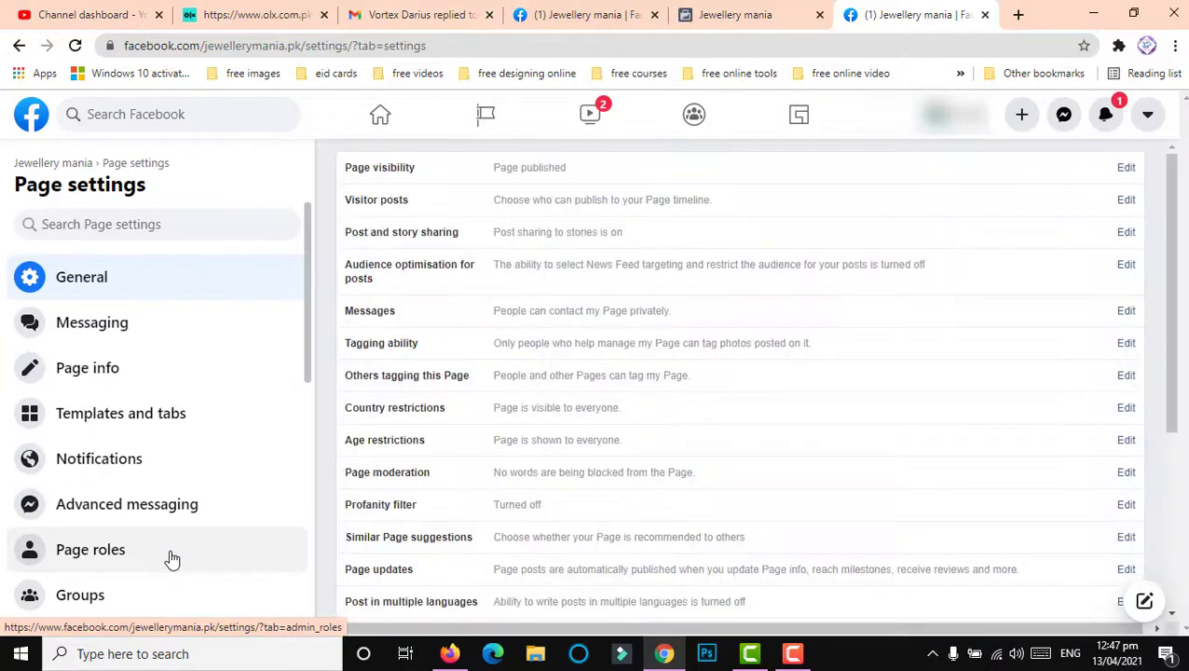
pyautogui.click(205, 421)
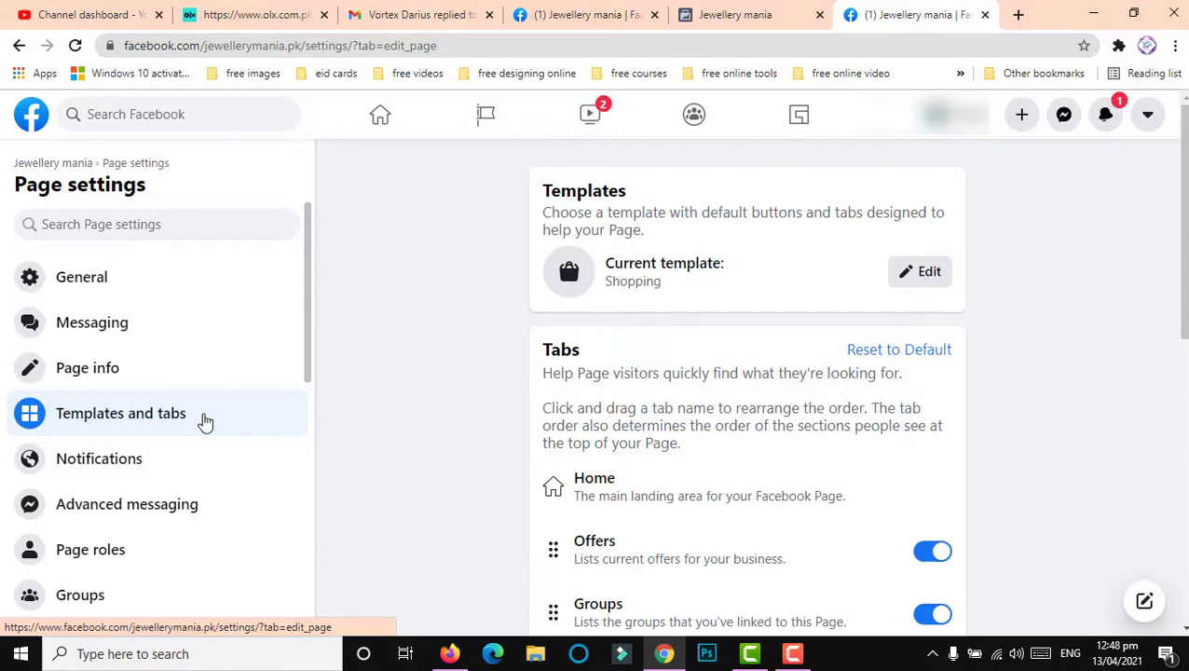
# Look through the available page templates without changing the current Shopping template, then close the list.
pyautogui.click(921, 276)
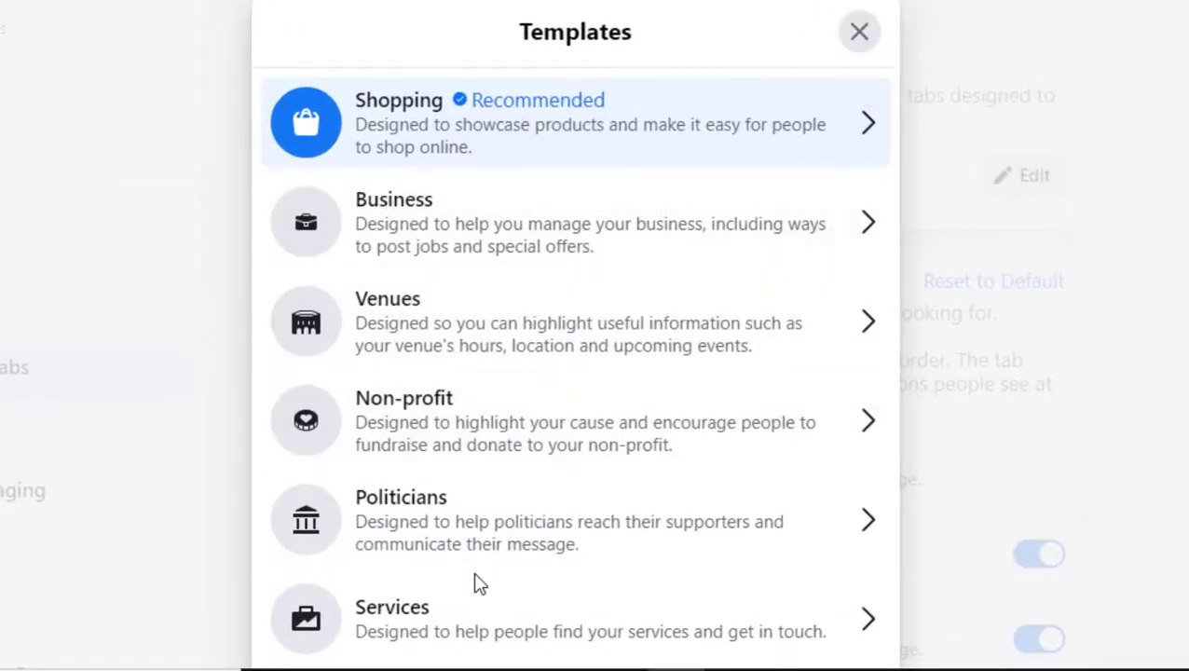
pyautogui.scroll(-4, 575, 373)
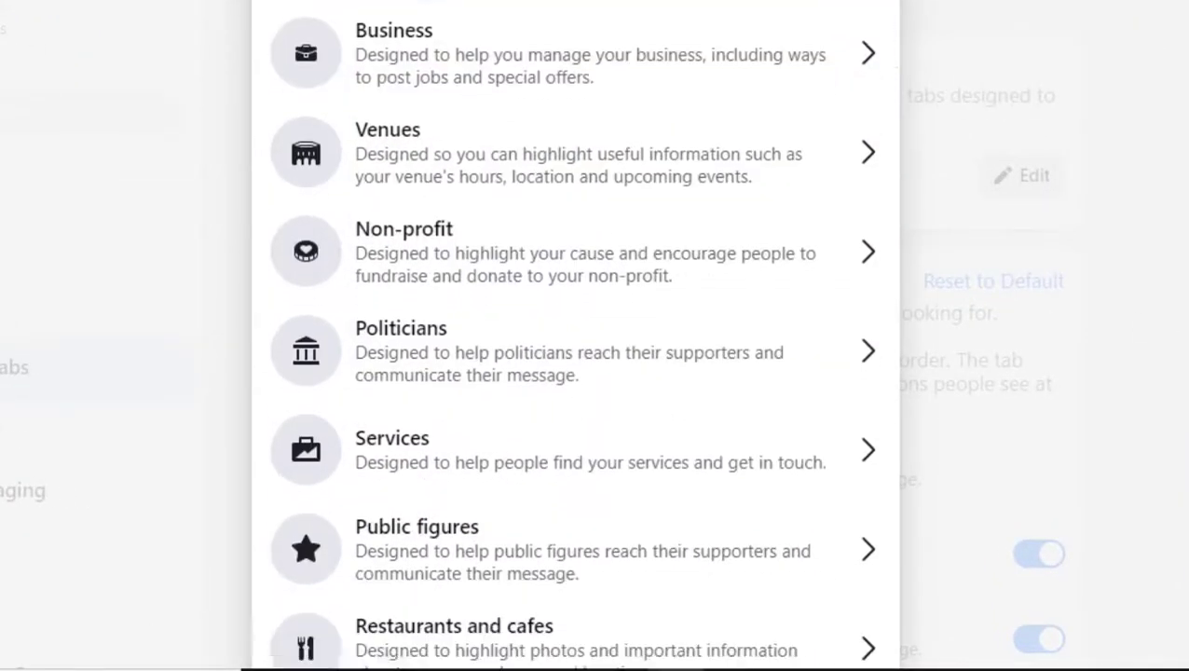
pyautogui.scroll(4, 1072, 371)
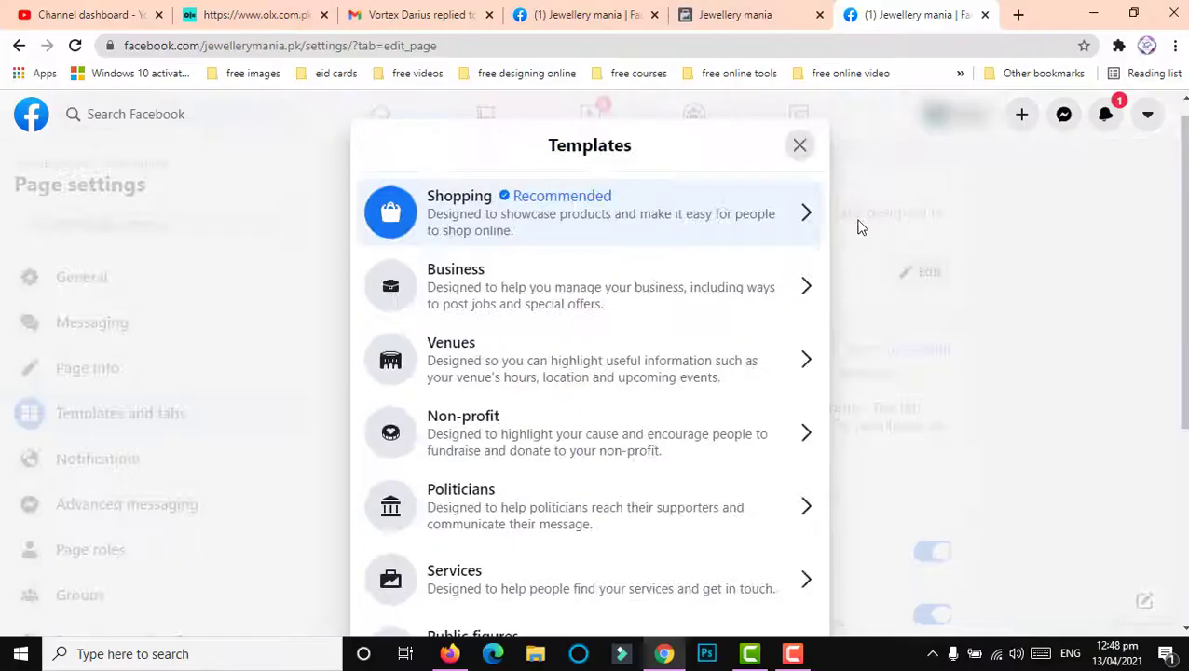
pyautogui.click(938, 109)
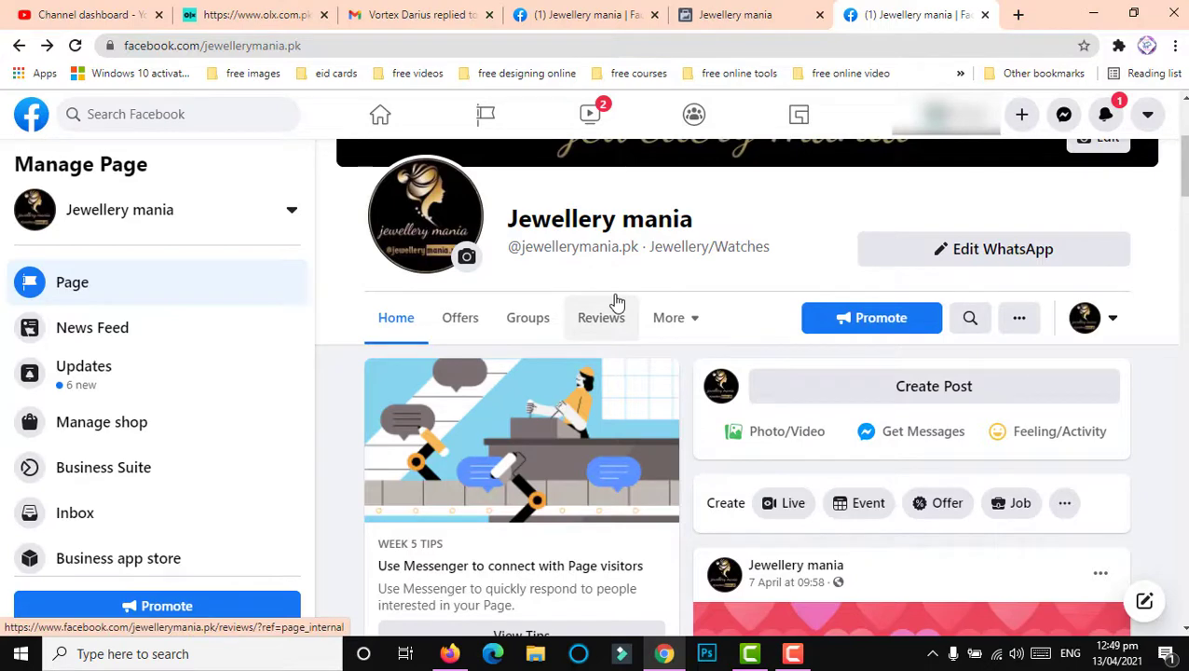
# Open the tab editing settings from the Jewellery mania page and switch its Shop tab off and on again.
pyautogui.click(694, 323)
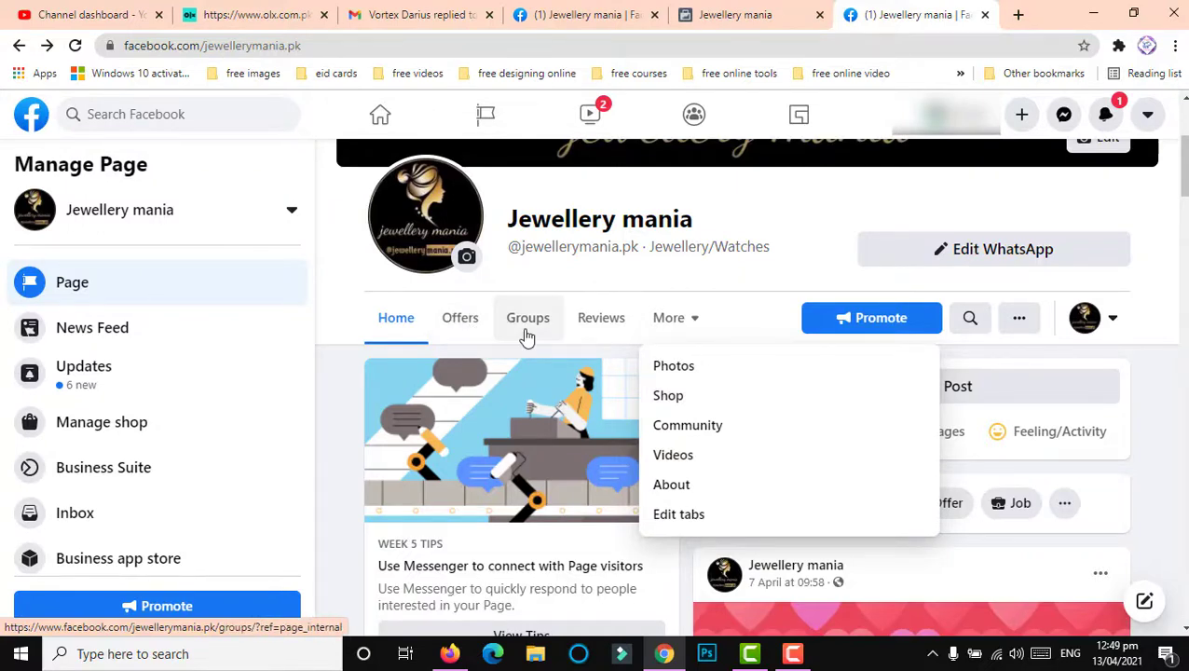
pyautogui.click(674, 518)
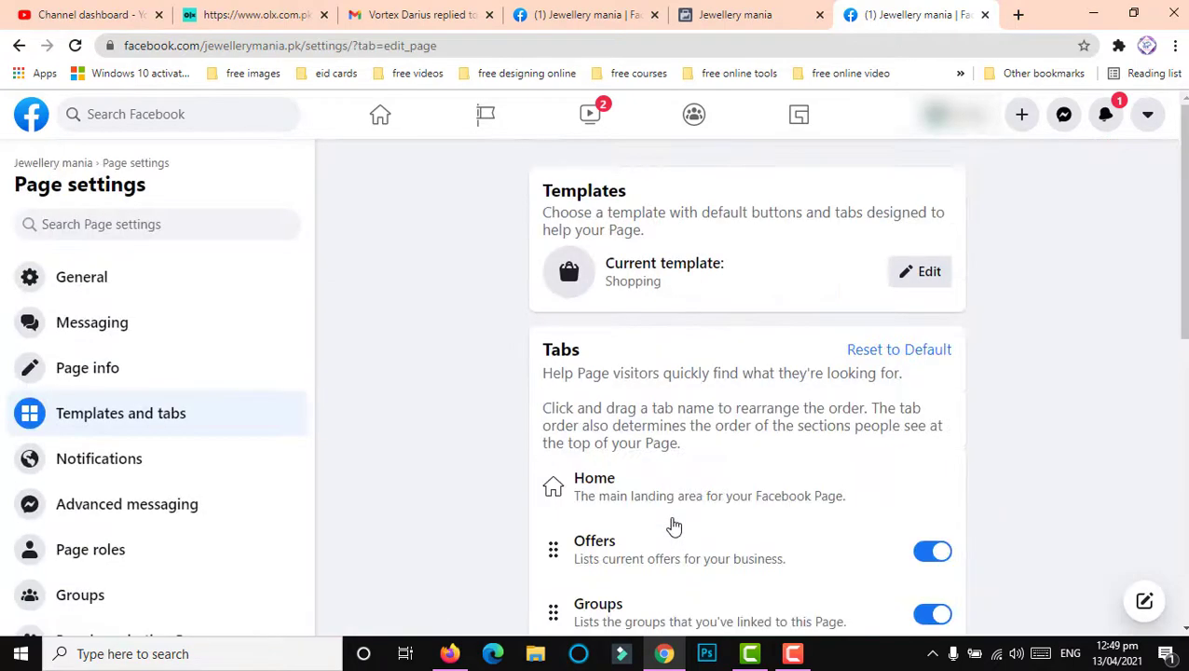
pyautogui.scroll(-2, 745, 392)
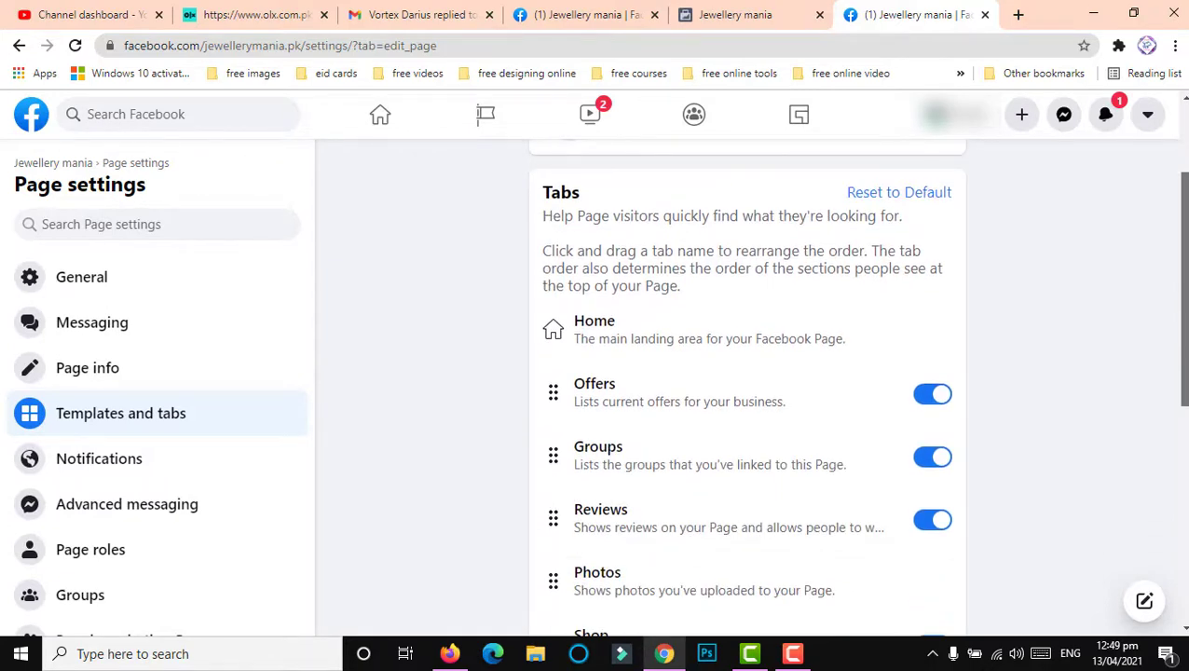
pyautogui.scroll(-2, 746, 391)
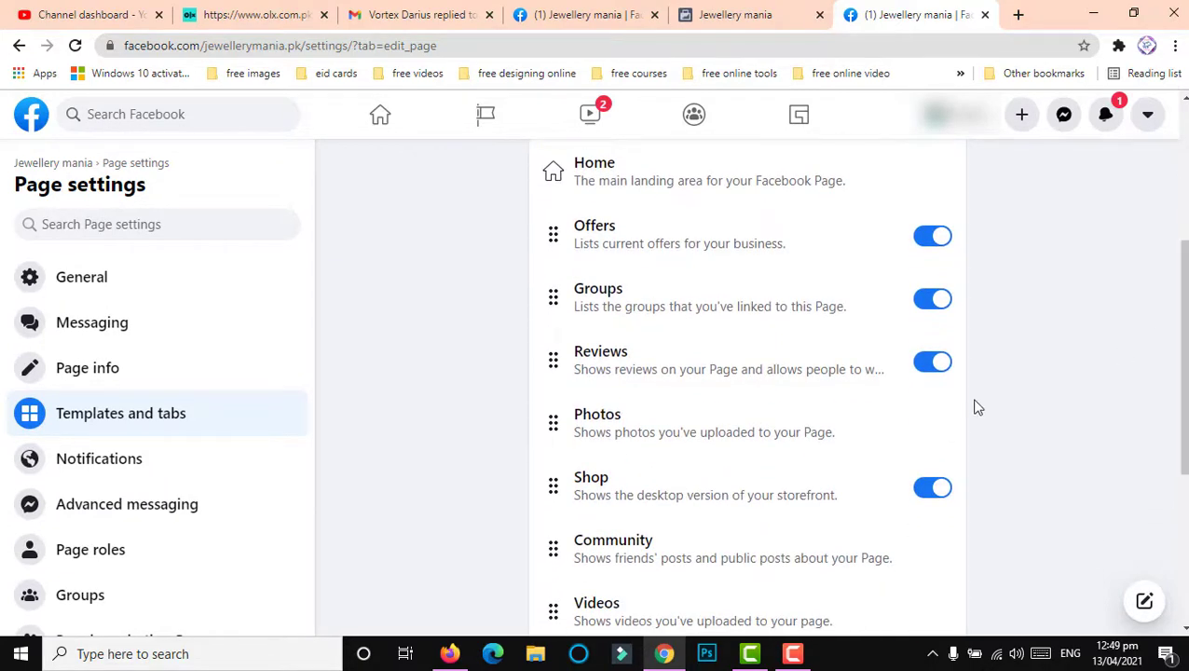
pyautogui.click(927, 500)
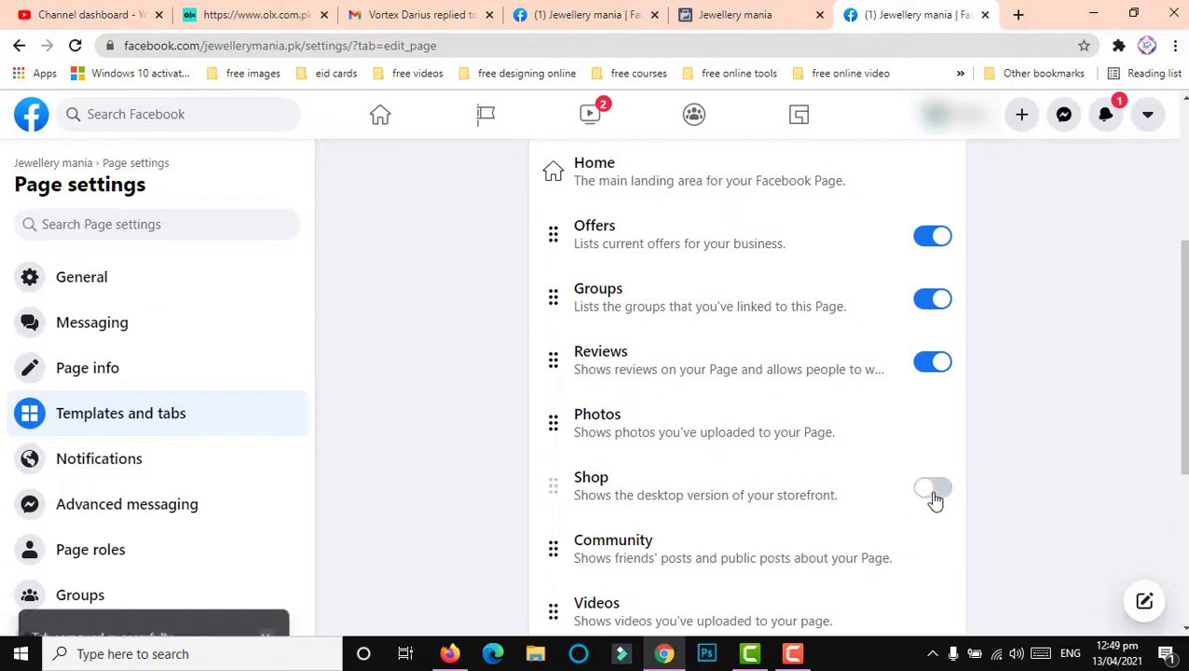
pyautogui.click(935, 491)
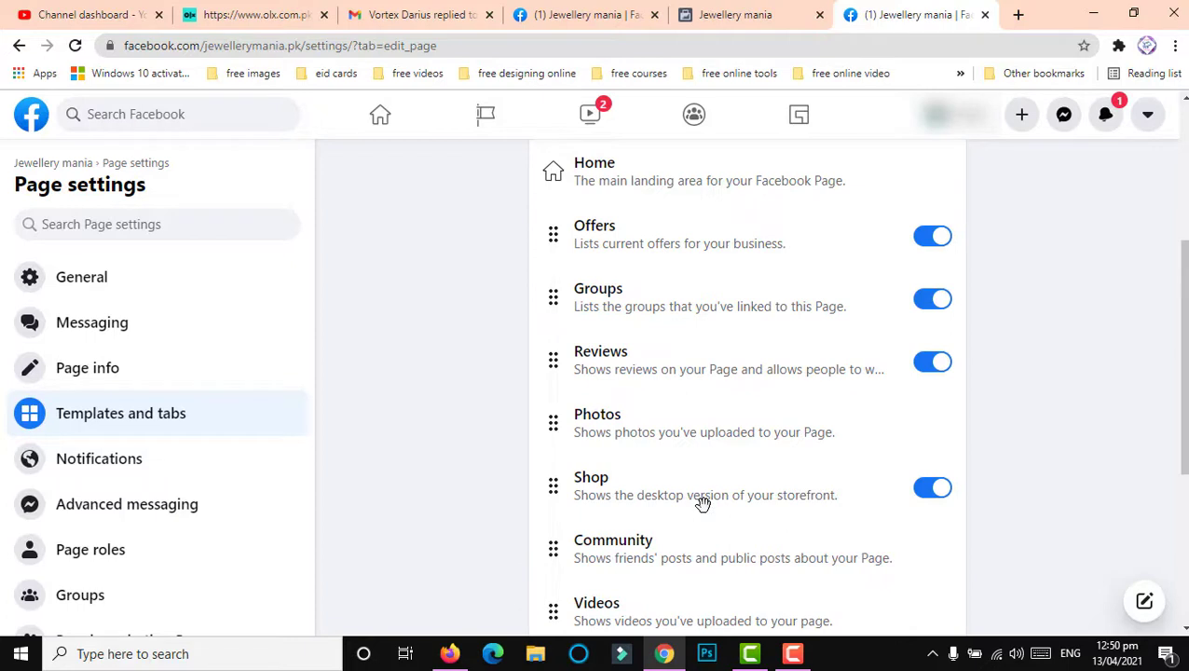
# Move the Shop tab directly below Home in the tab order and return to the page.
pyautogui.moveTo(698, 497); pyautogui.dragTo(700, 234)
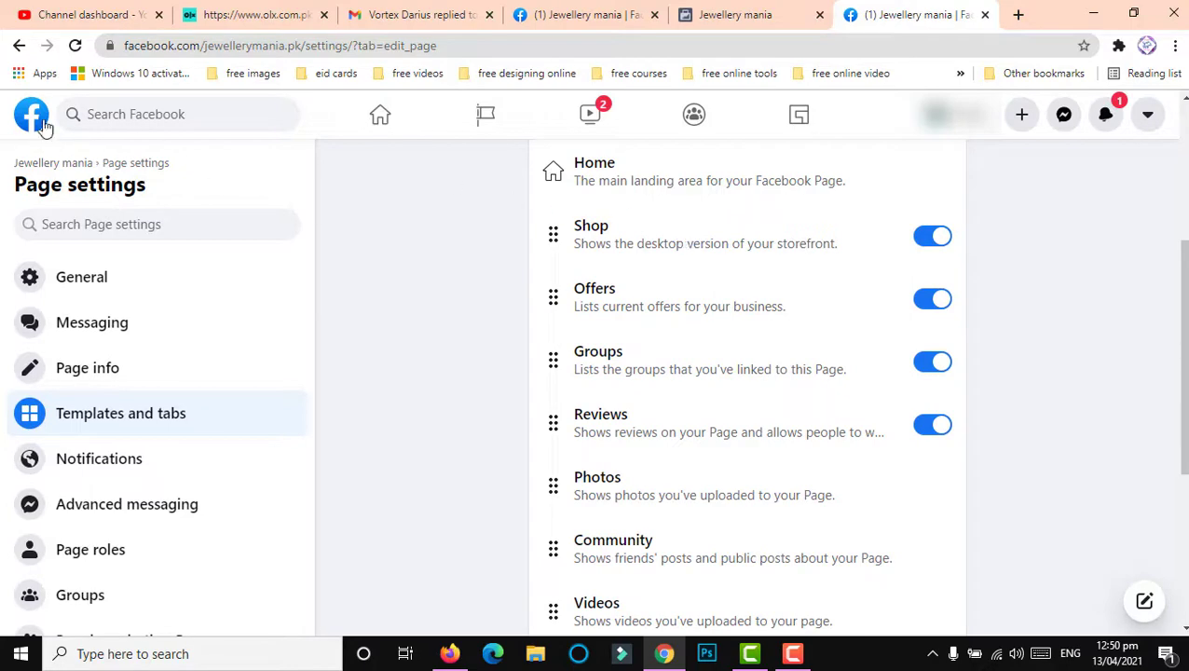
pyautogui.click(19, 46)
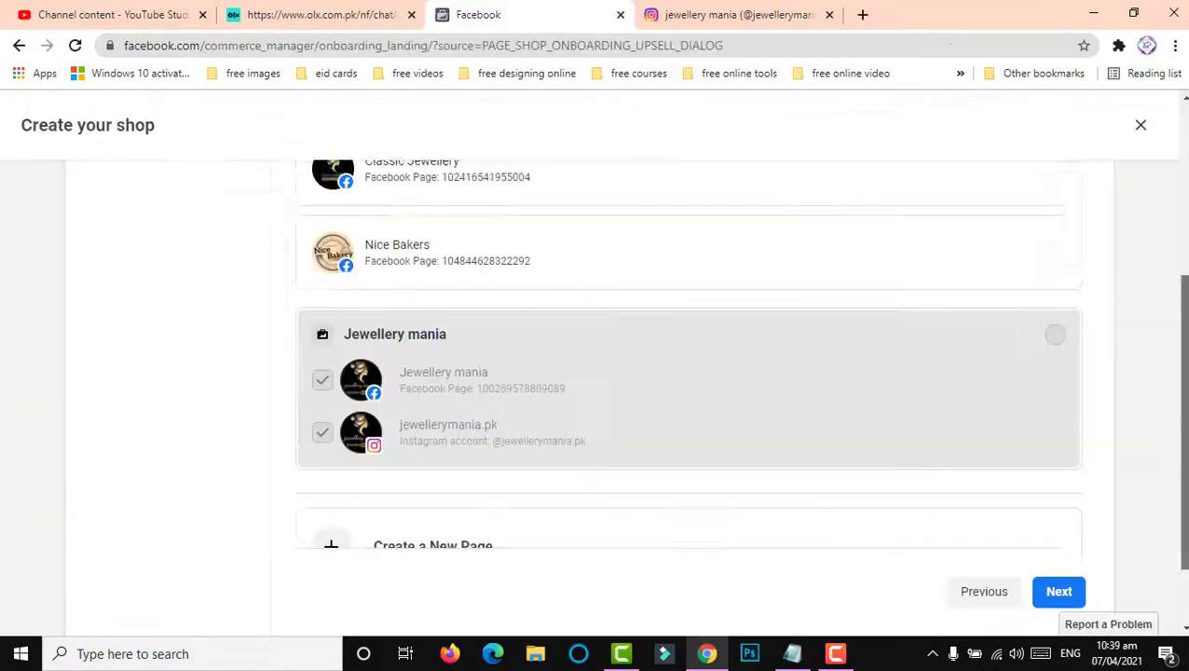
# Check whether the Jewellery mania business account can be selected among the new shop's sales channels.
pyautogui.scroll(-1, 594, 501)
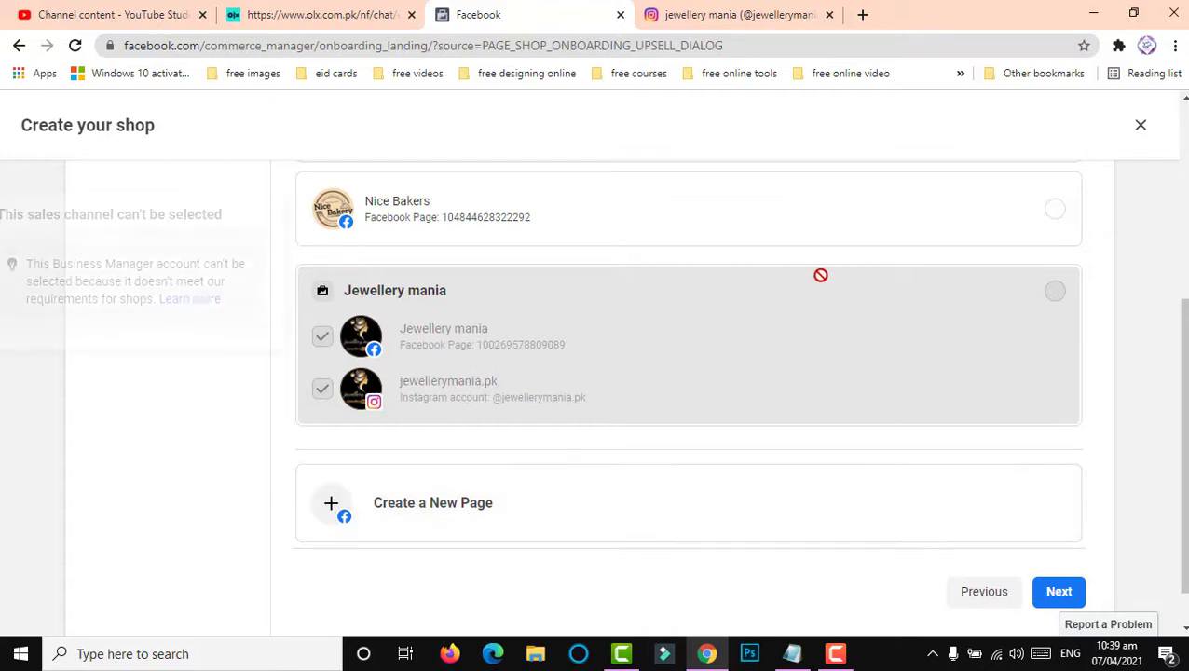
pyautogui.moveTo(1055, 303)
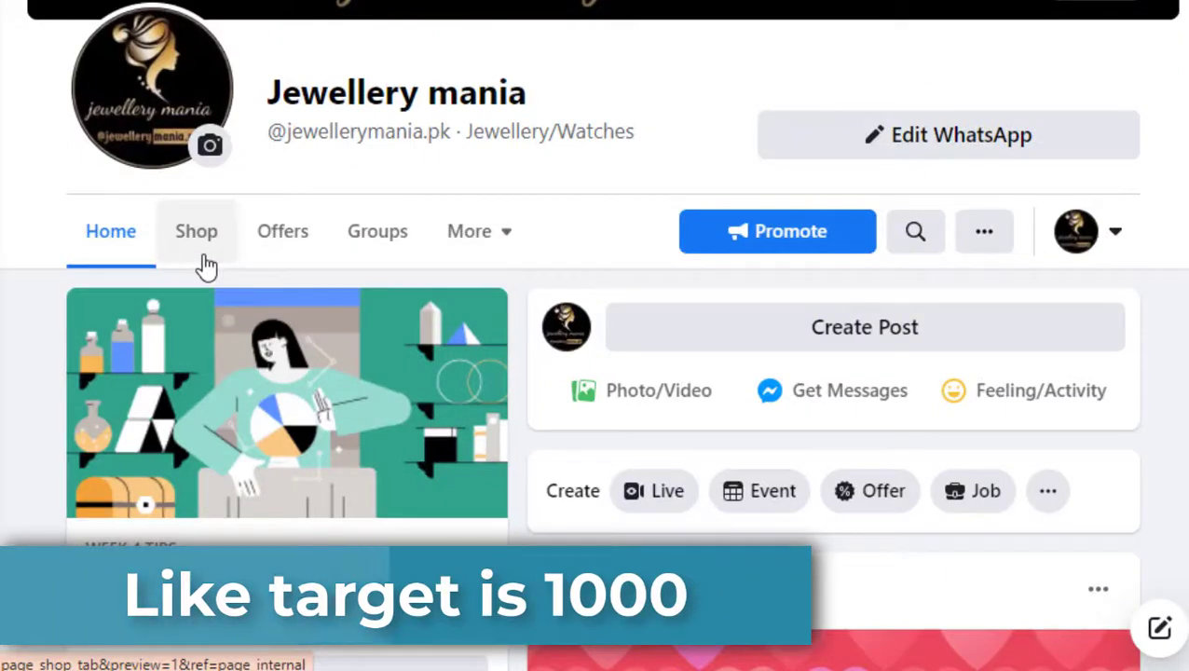
# Open the Jewellery mania page's Shop section and start its shop setup in Commerce Manager.
pyautogui.click(206, 267)
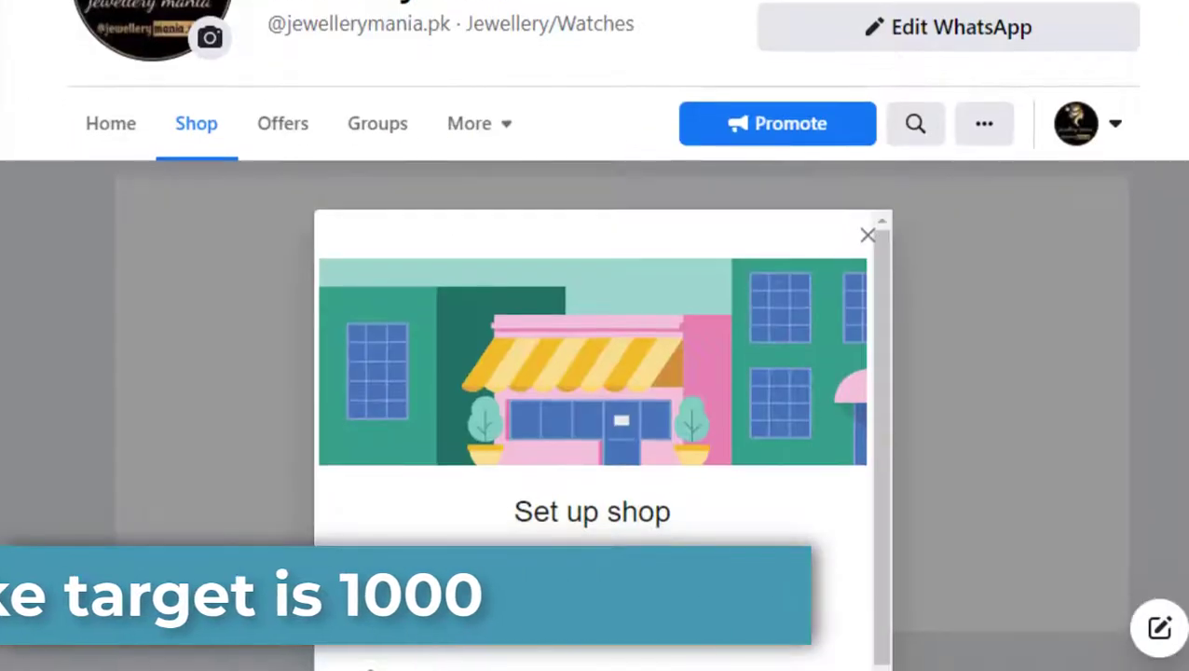
pyautogui.scroll(-3, 595, 373)
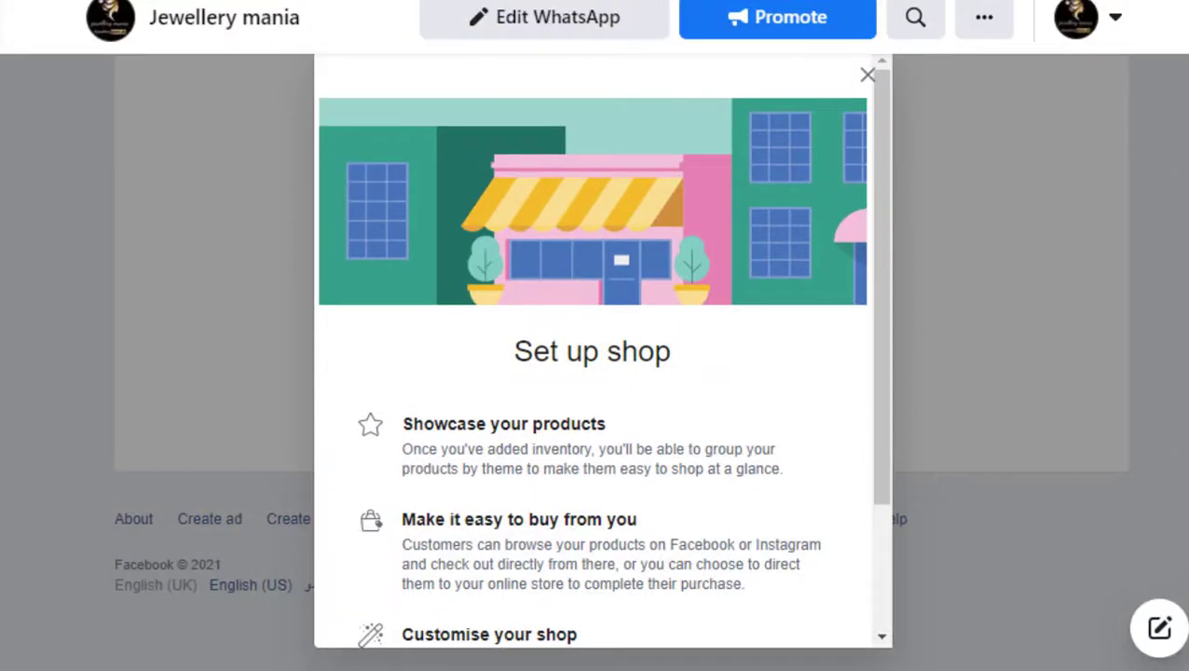
pyautogui.moveTo(880, 321); pyautogui.dragTo(878, 467)
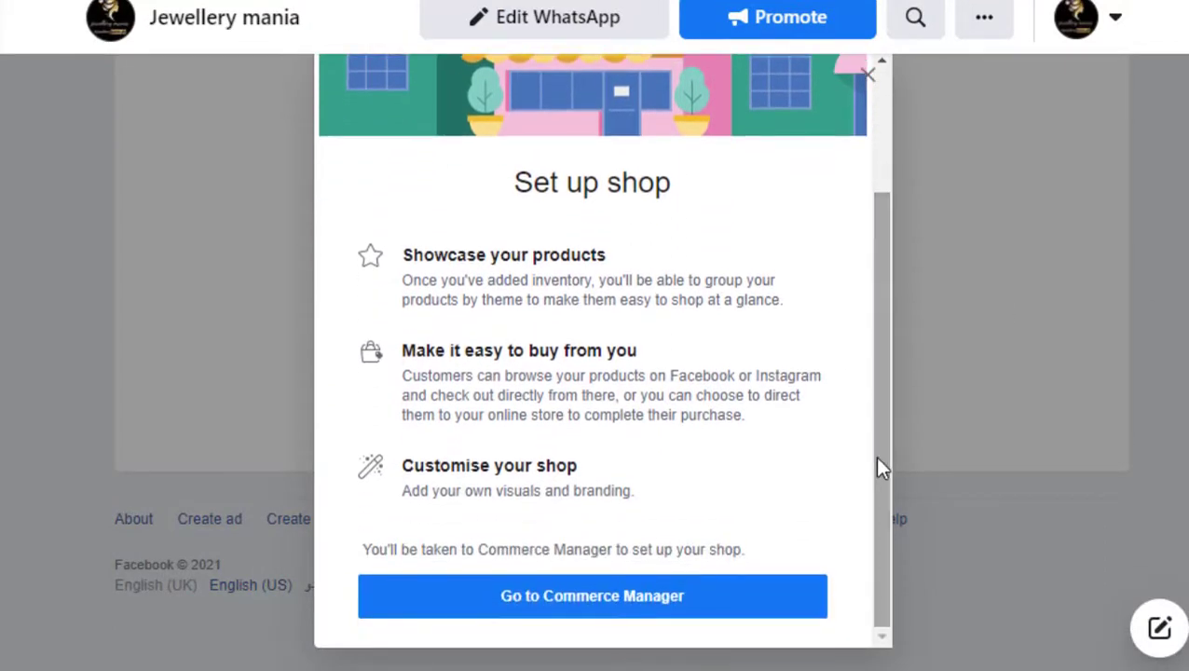
pyautogui.click(626, 606)
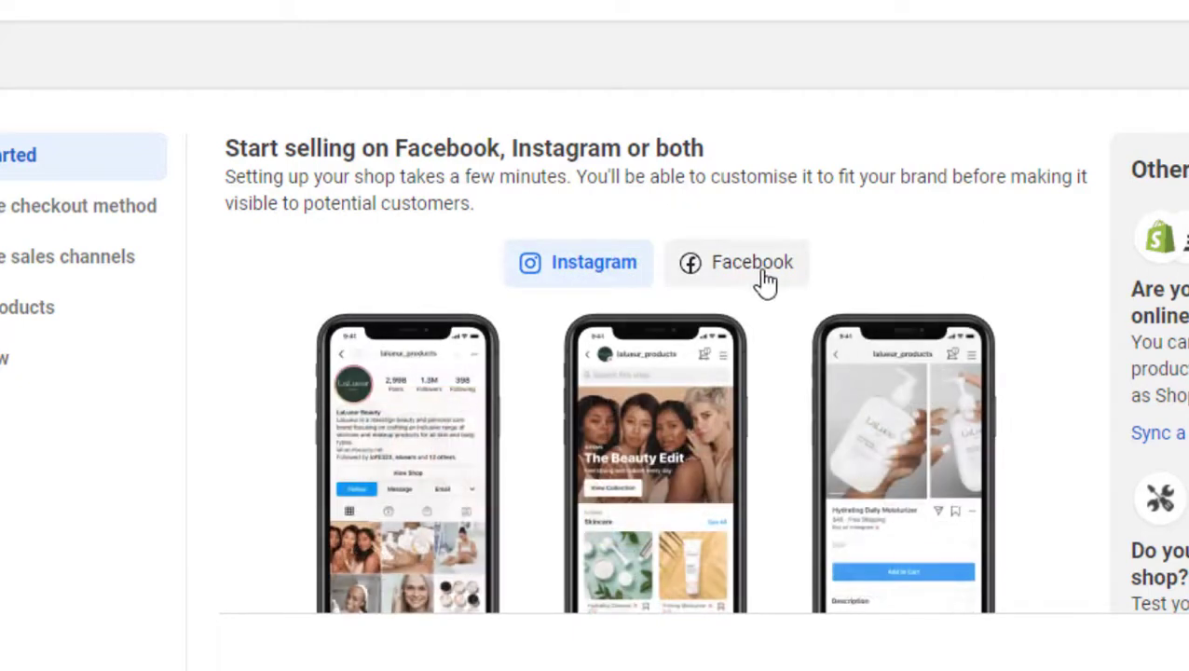
# Switch the shop preview from Instagram to Facebook and continue to the checkout method options.
pyautogui.click(760, 270)
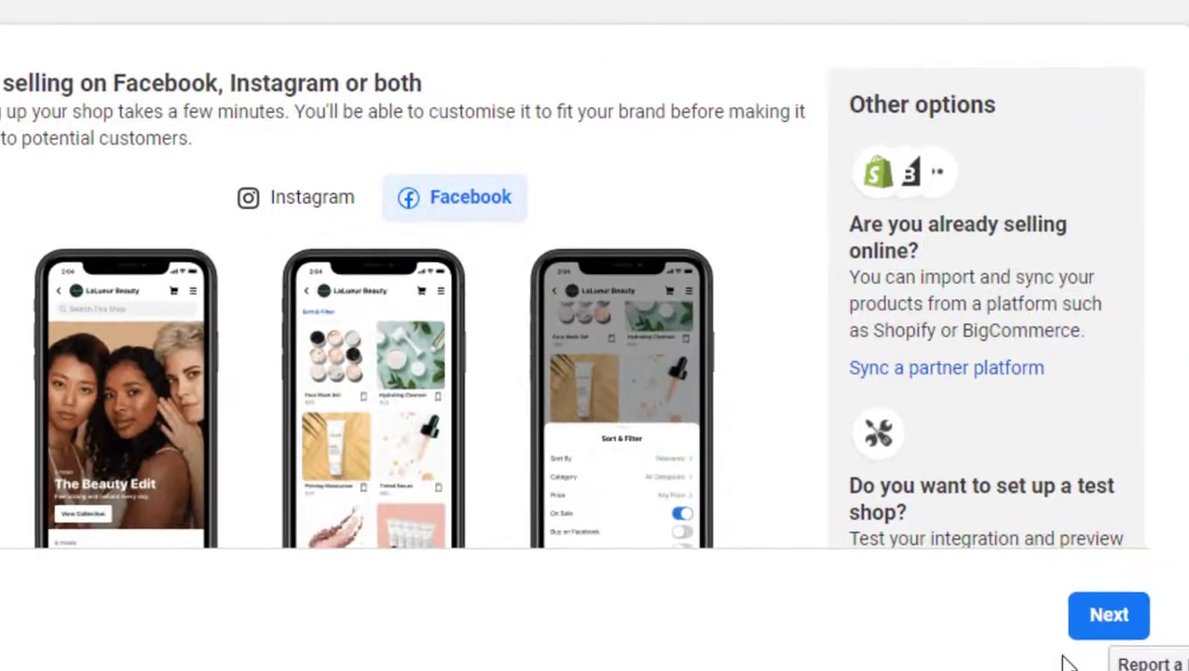
pyautogui.click(1106, 632)
pyautogui.scroll(-1, 1083, 79)
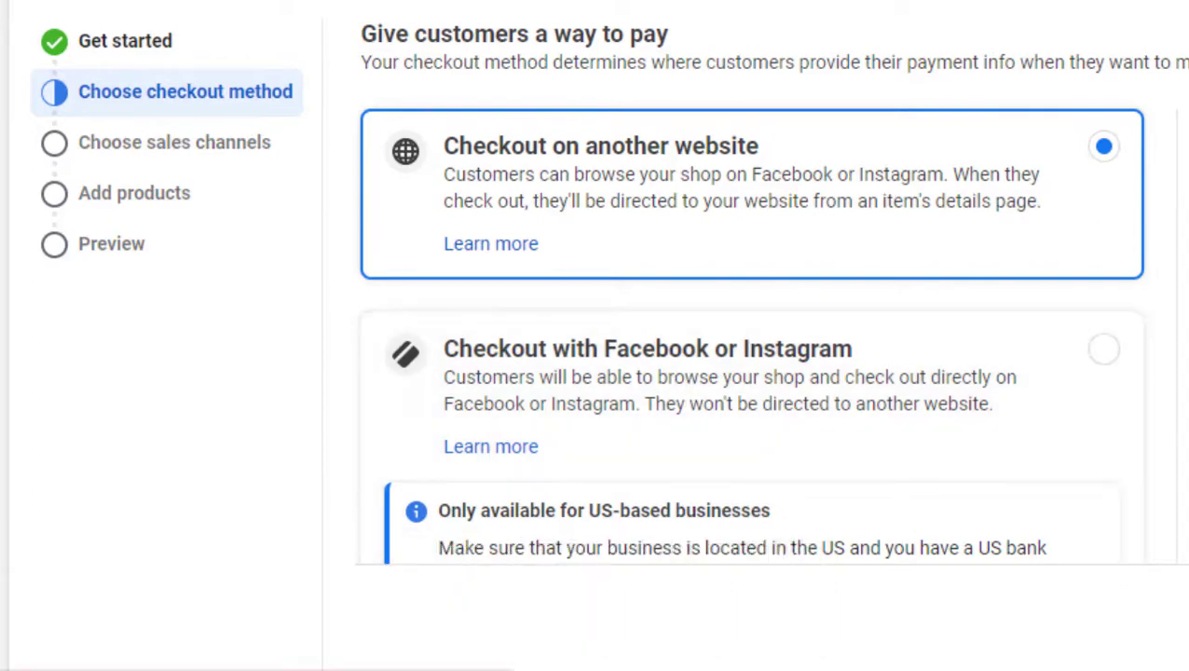
pyautogui.scroll(-2, 589, 425)
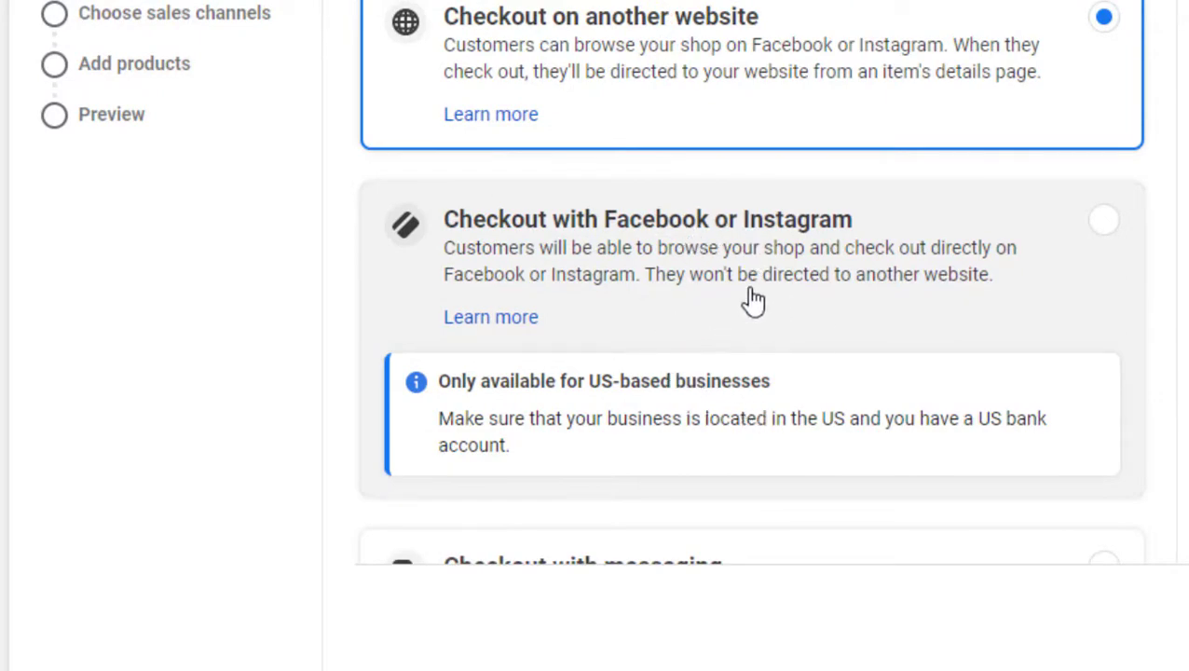
# Compare the checkout methods, choose Checkout with messaging for the shop and continue.
pyautogui.scroll(-2, 603, 478)
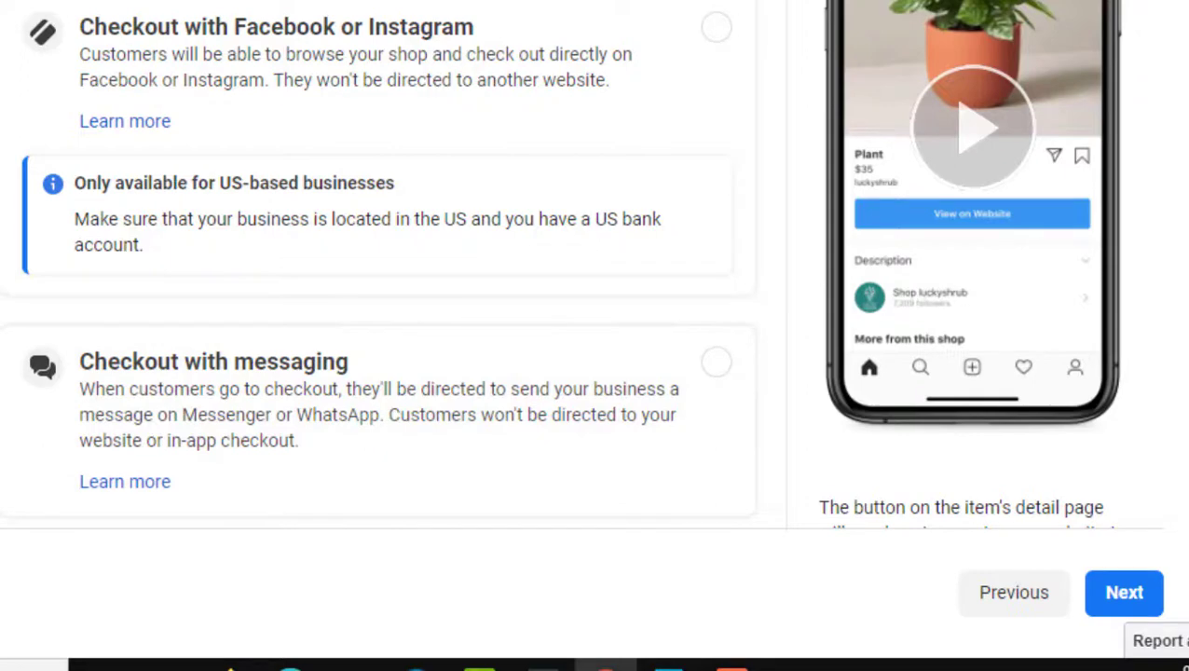
pyautogui.scroll(2, 783, 327)
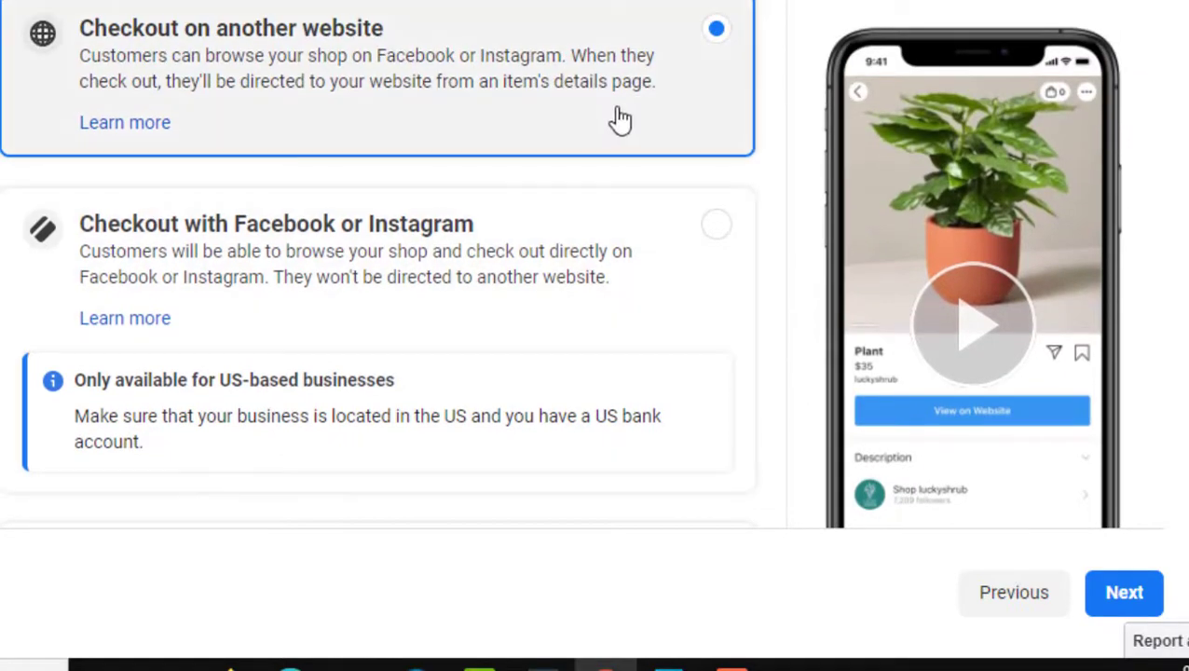
pyautogui.scroll(-3, 1181, 173)
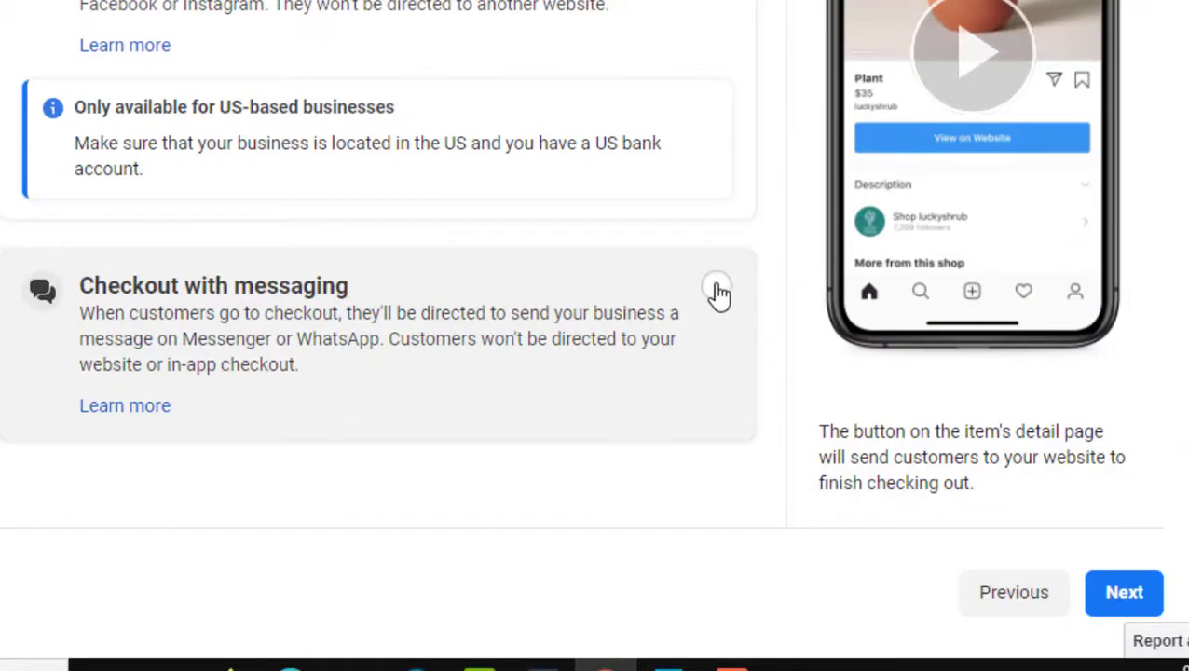
pyautogui.click(719, 295)
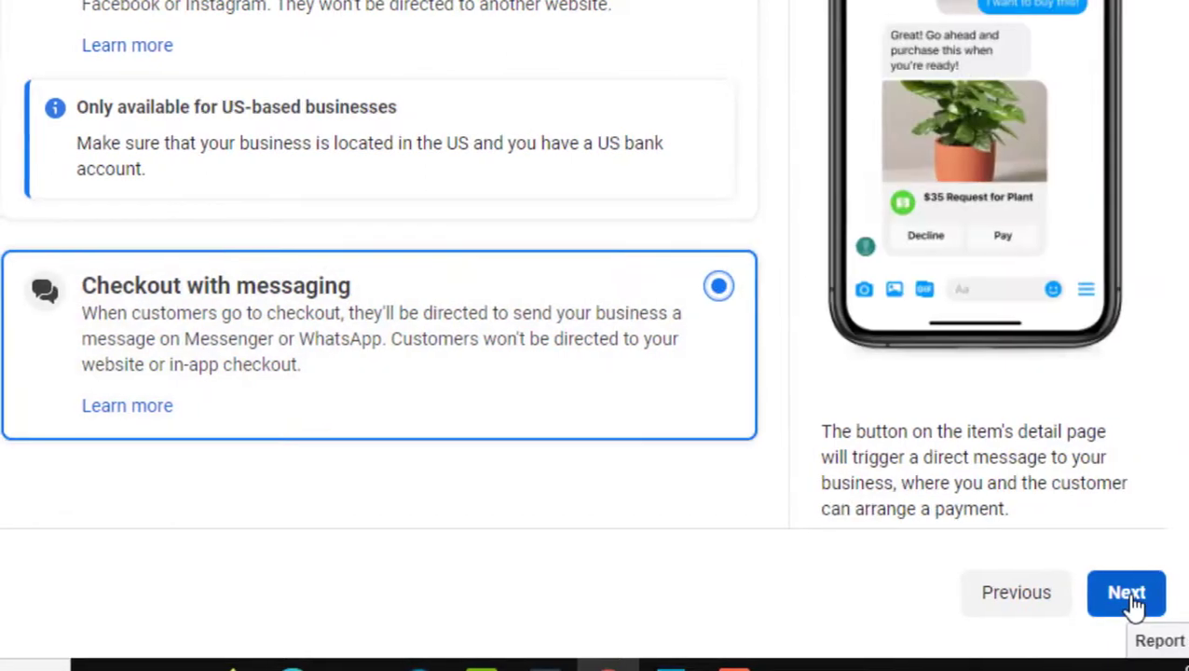
pyautogui.click(1126, 601)
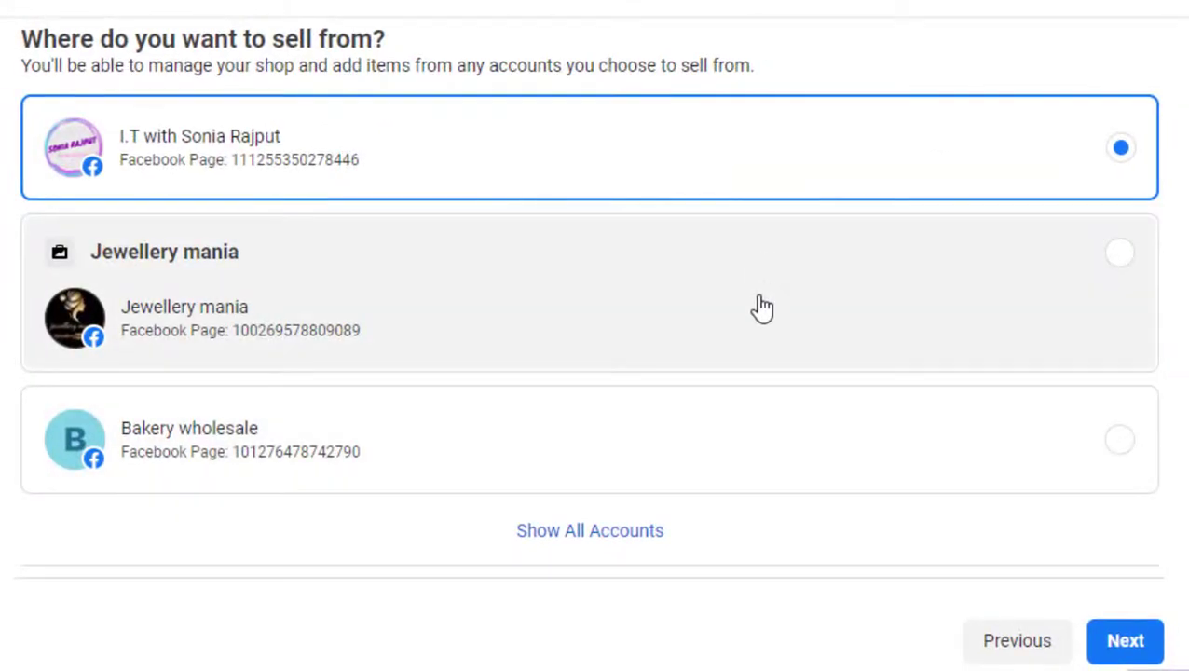
# Choose the Jewellery mania business account to sell from and submit its business email address.
pyautogui.click(1121, 254)
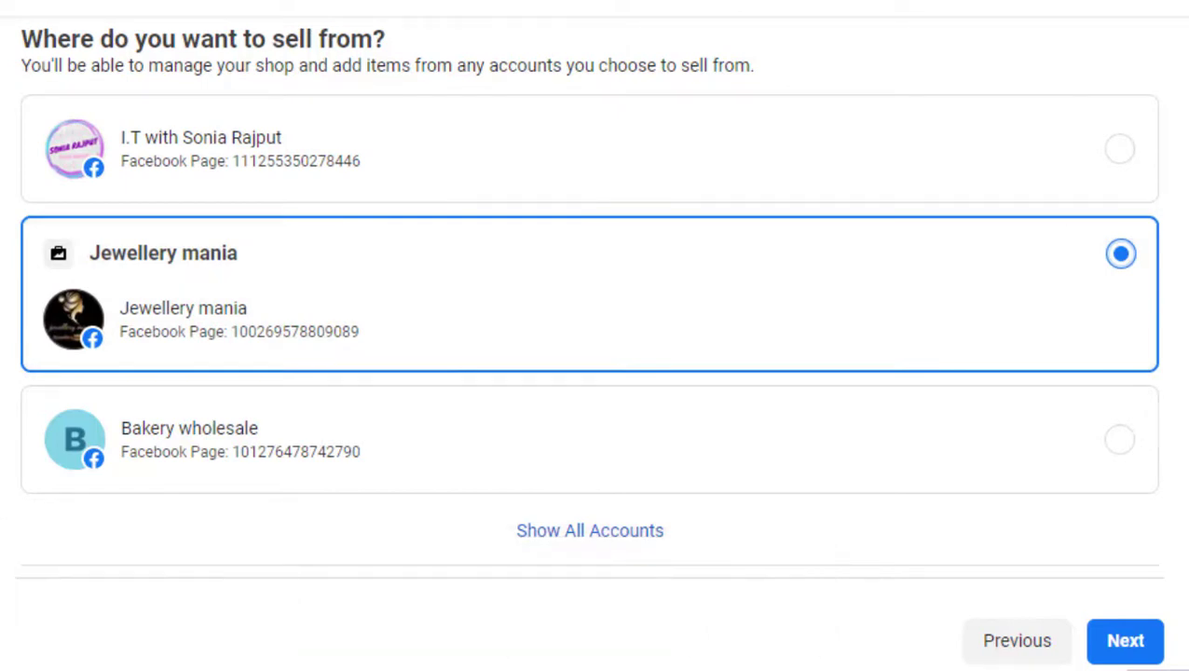
pyautogui.click(1126, 643)
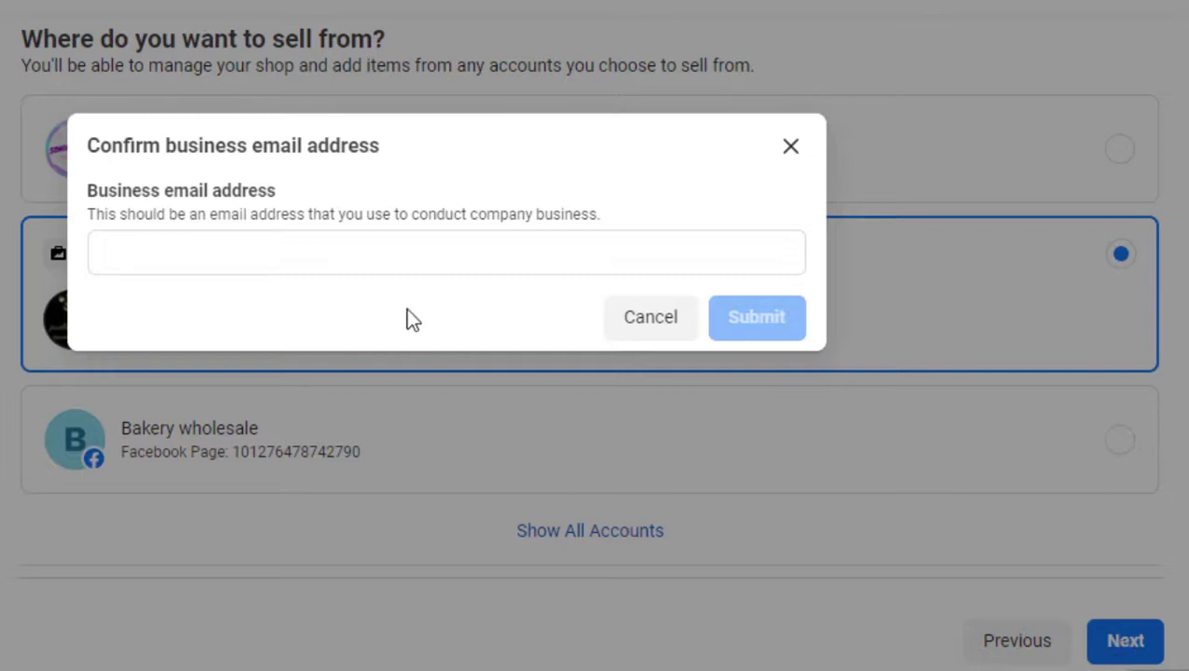
pyautogui.click(395, 247)
pyautogui.hotkey('ctrl', 'v')
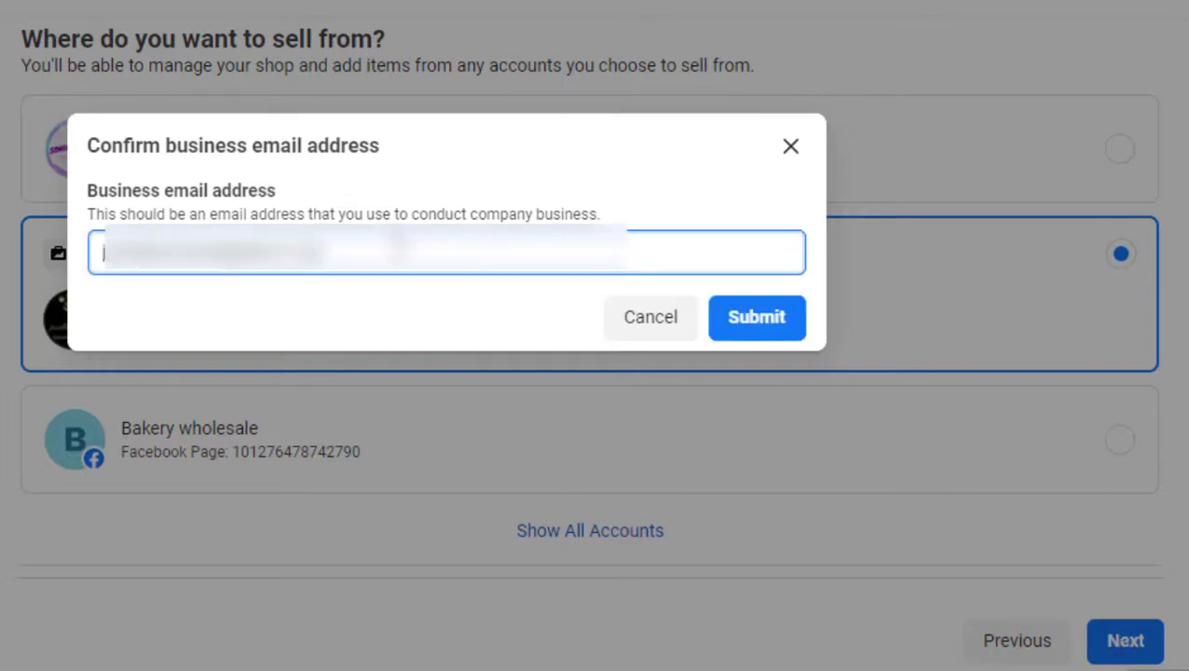
pyautogui.click(773, 333)
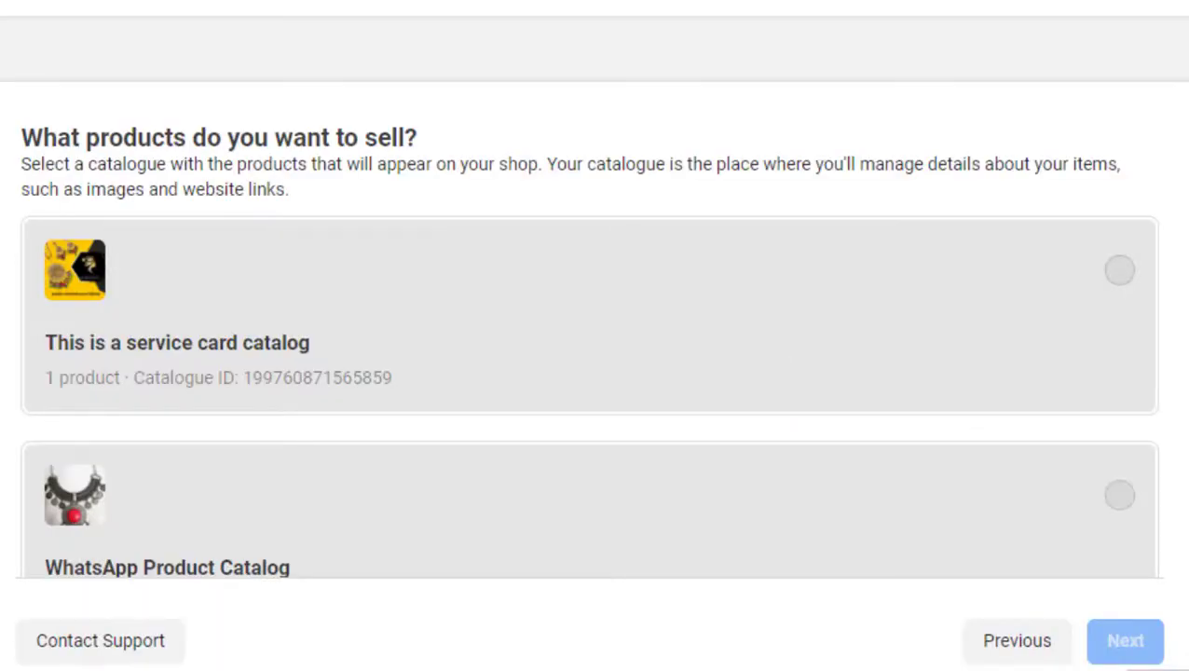
# Create a new catalogue named "unique jewellery" for the shop's products and continue the setup.
pyautogui.scroll(-4, 588, 298)
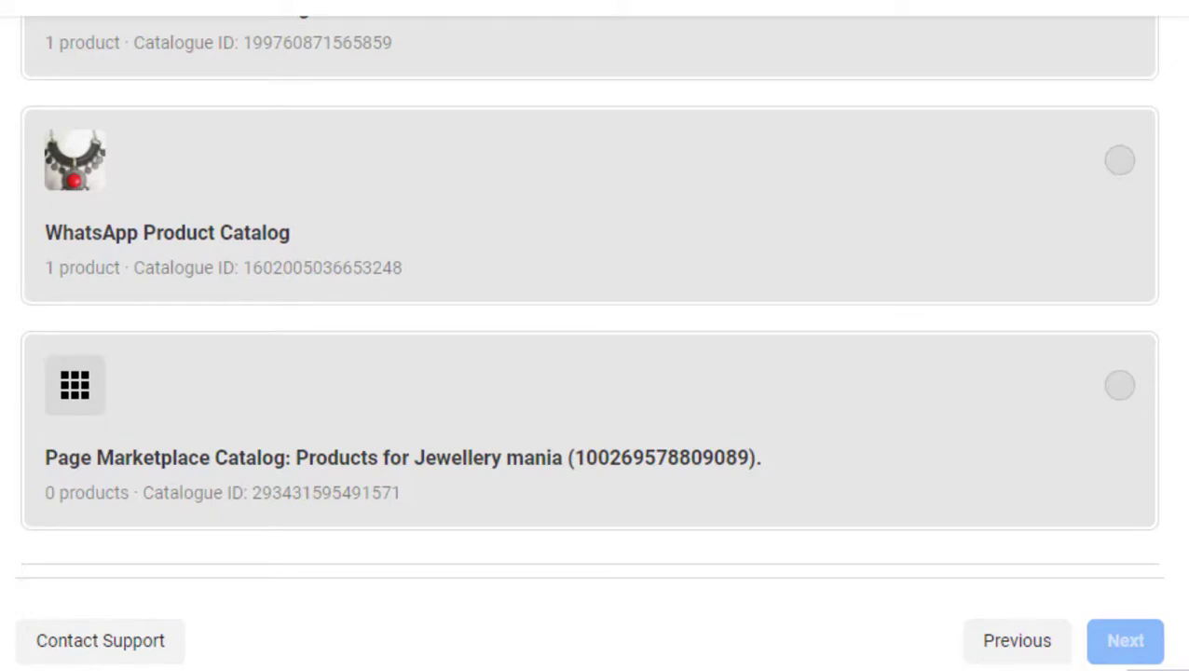
pyautogui.scroll(-4, 79, 348)
pyautogui.click(79, 348)
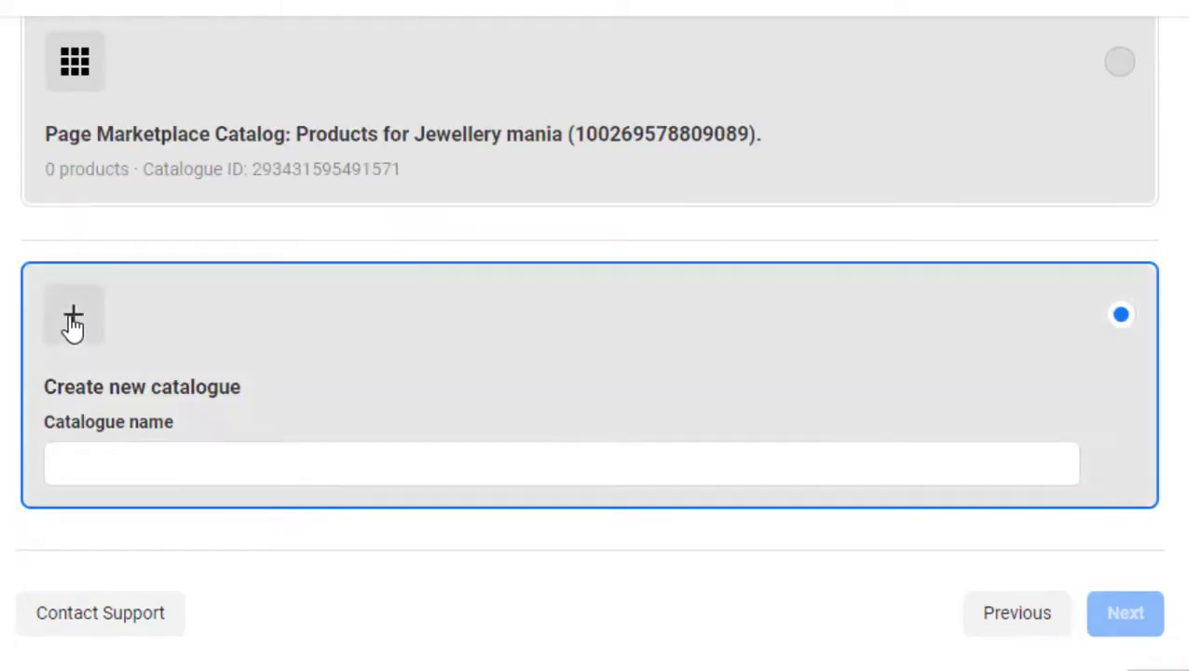
pyautogui.click(341, 464)
pyautogui.write('unique jewellery')
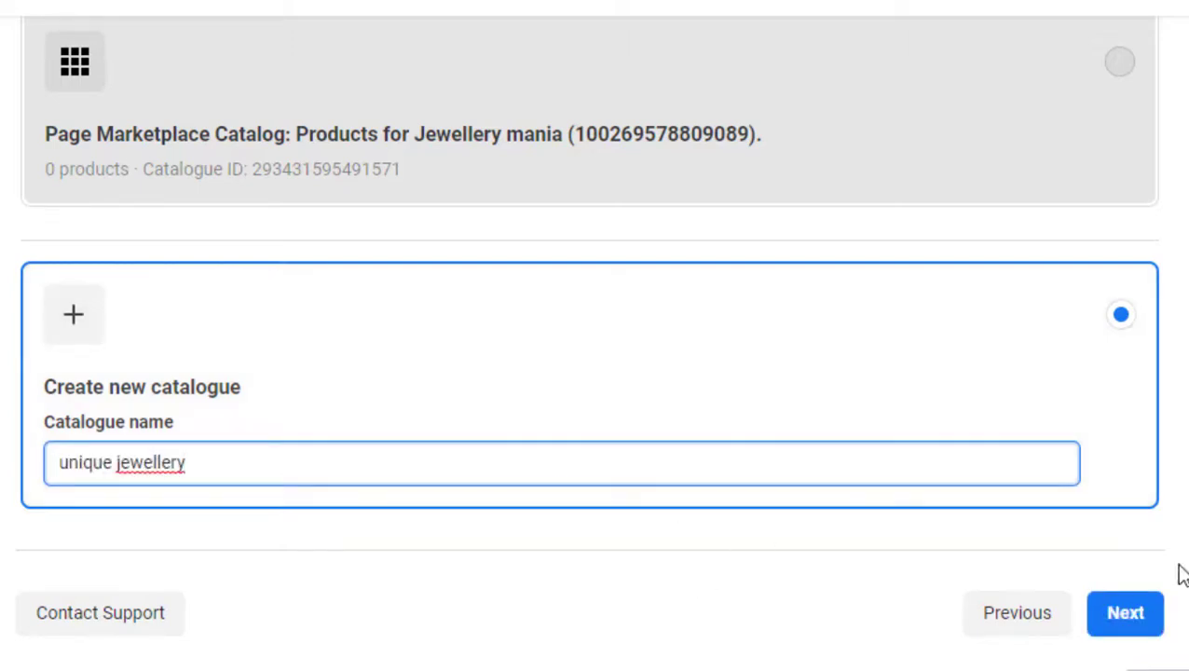
pyautogui.click(1125, 615)
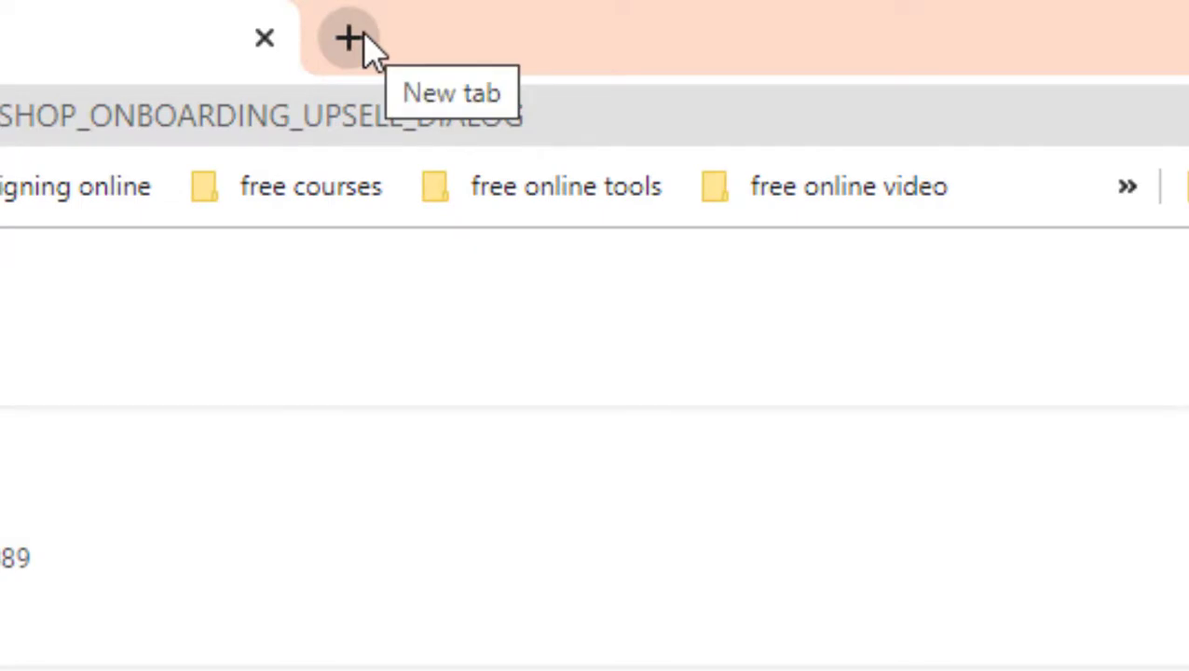
# Open Commerce Manager's get-started page in a new browser tab and switch to the Jewellery mania business account.
pyautogui.click(365, 39)
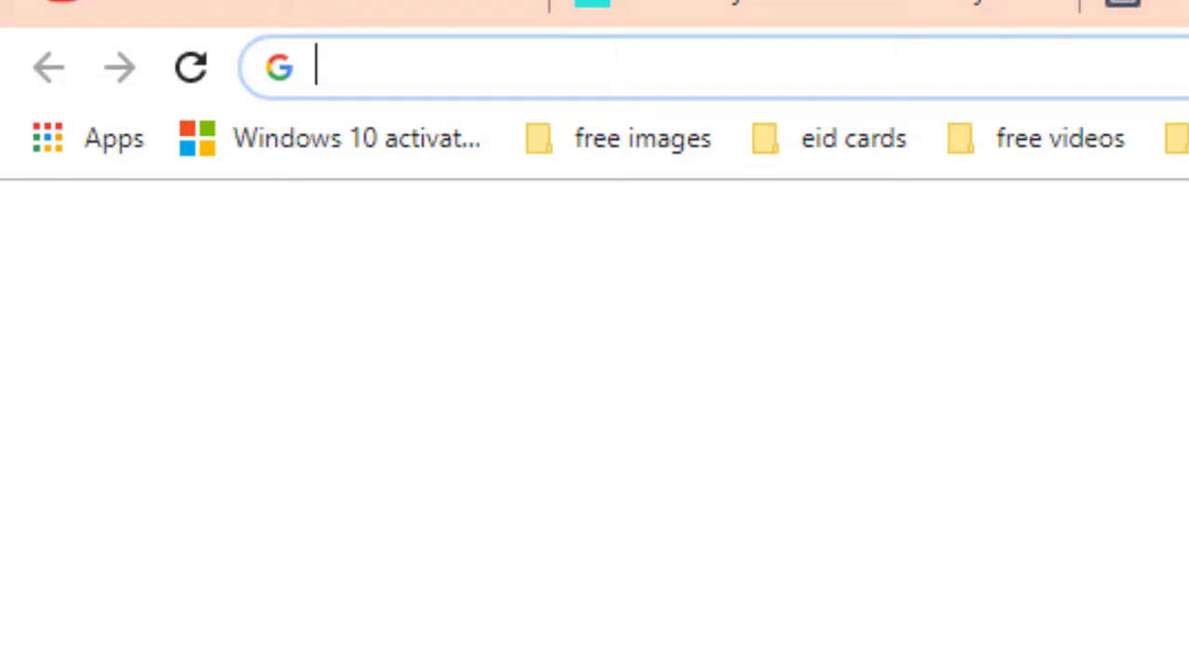
pyautogui.hotkey('ctrl', 'v')
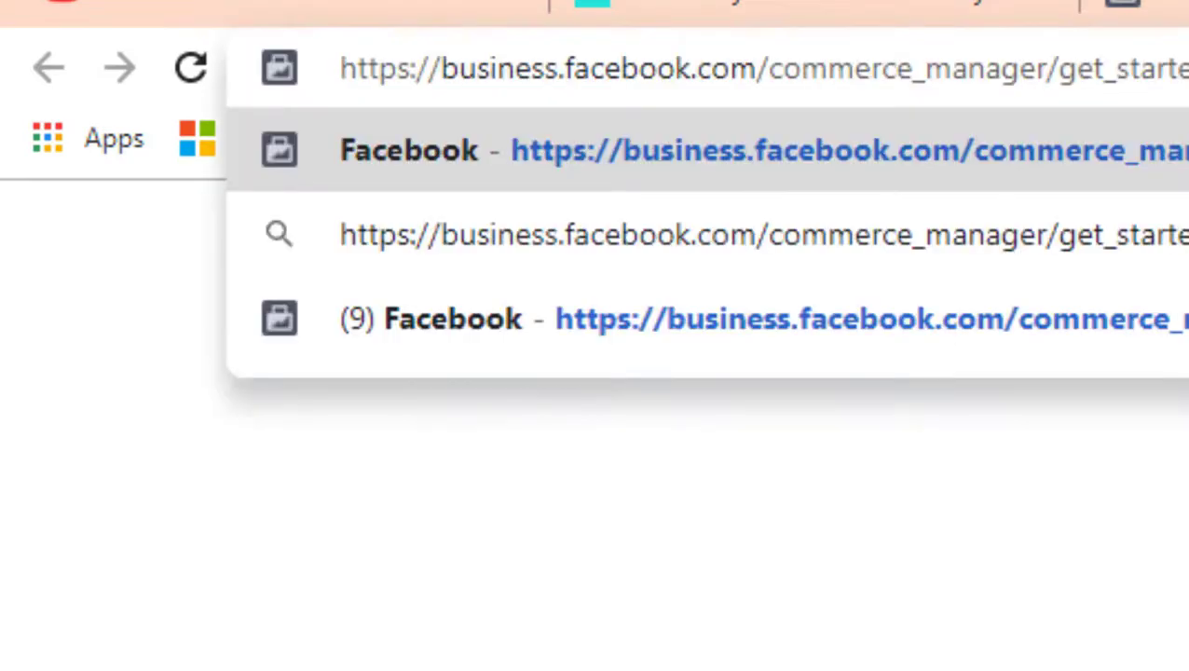
pyautogui.press('Return')
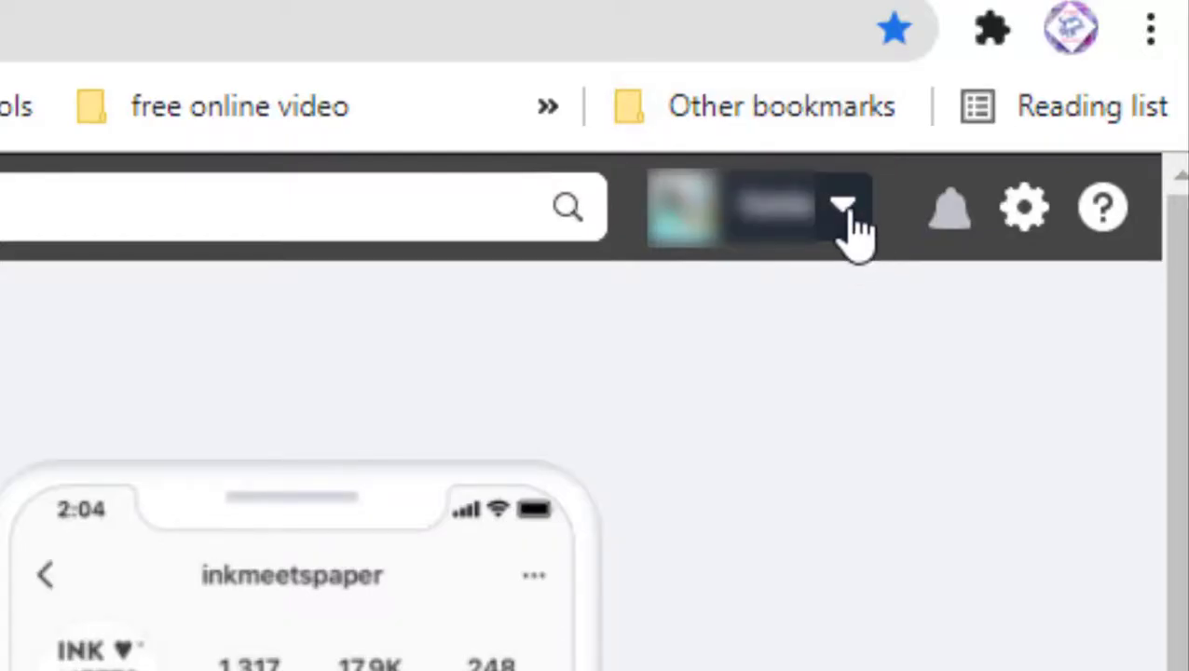
pyautogui.click(844, 207)
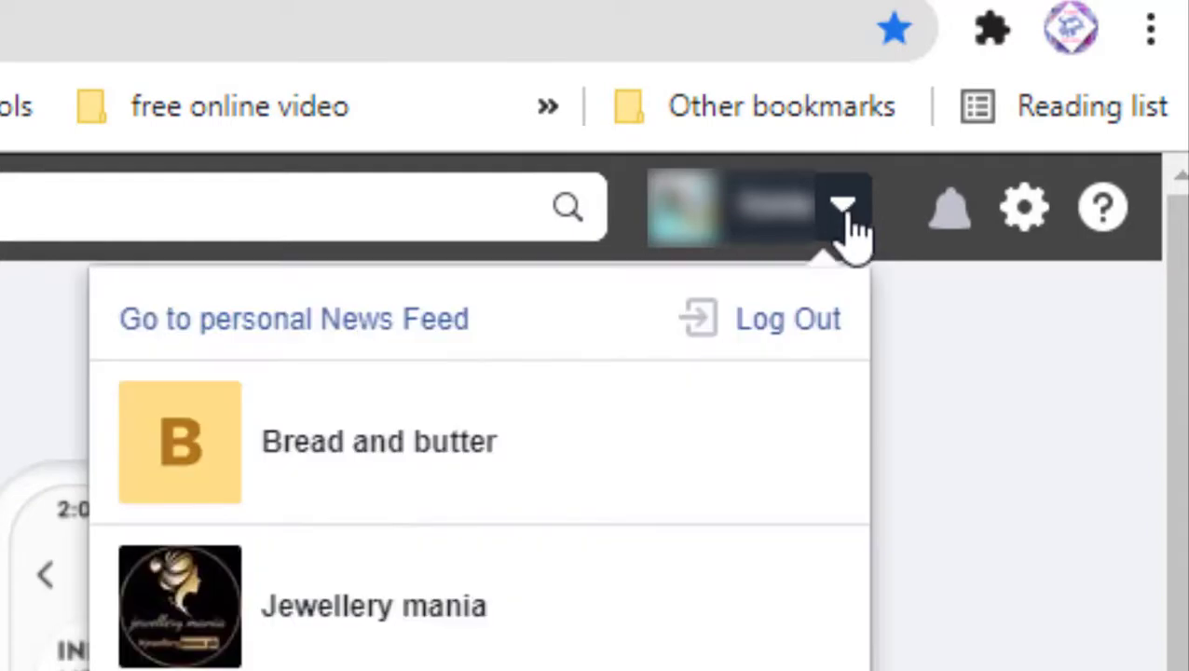
pyautogui.click(587, 620)
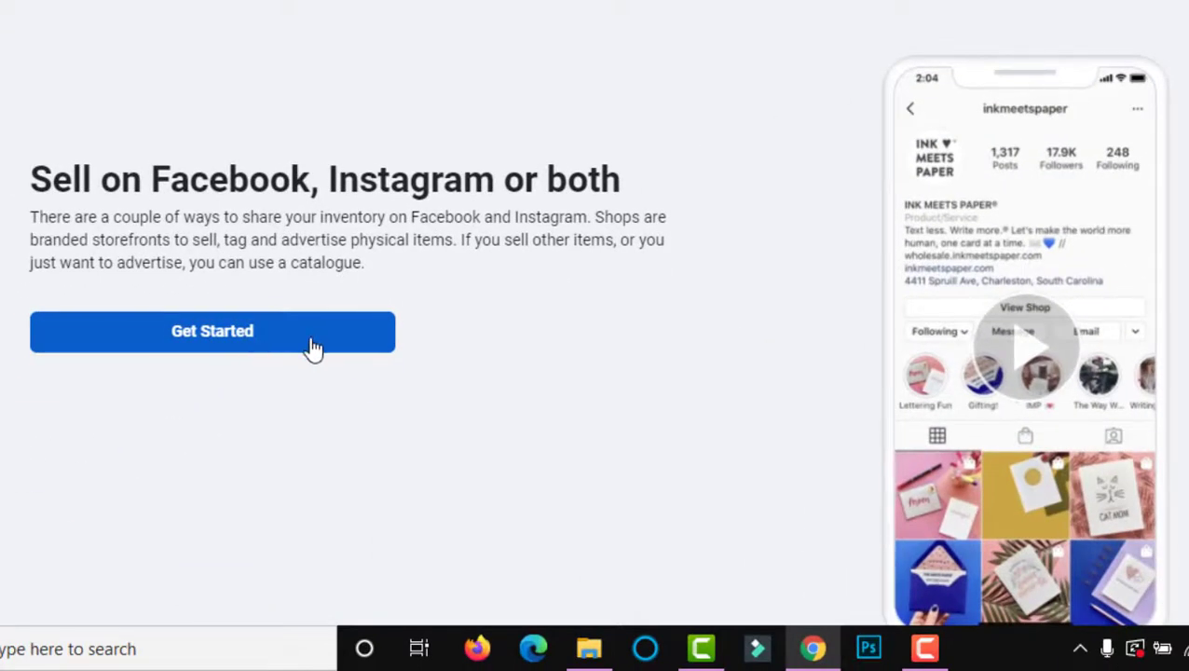
# Start creating a catalogue of the E-commerce type for products and continue to its settings.
pyautogui.click(313, 345)
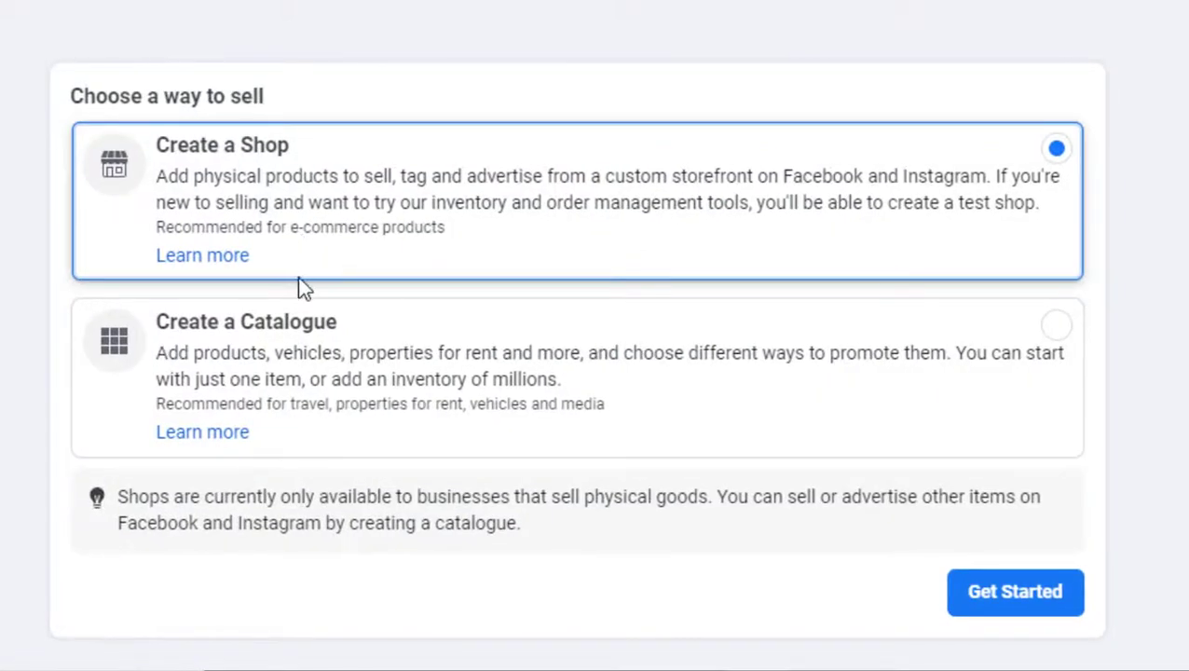
pyautogui.click(268, 416)
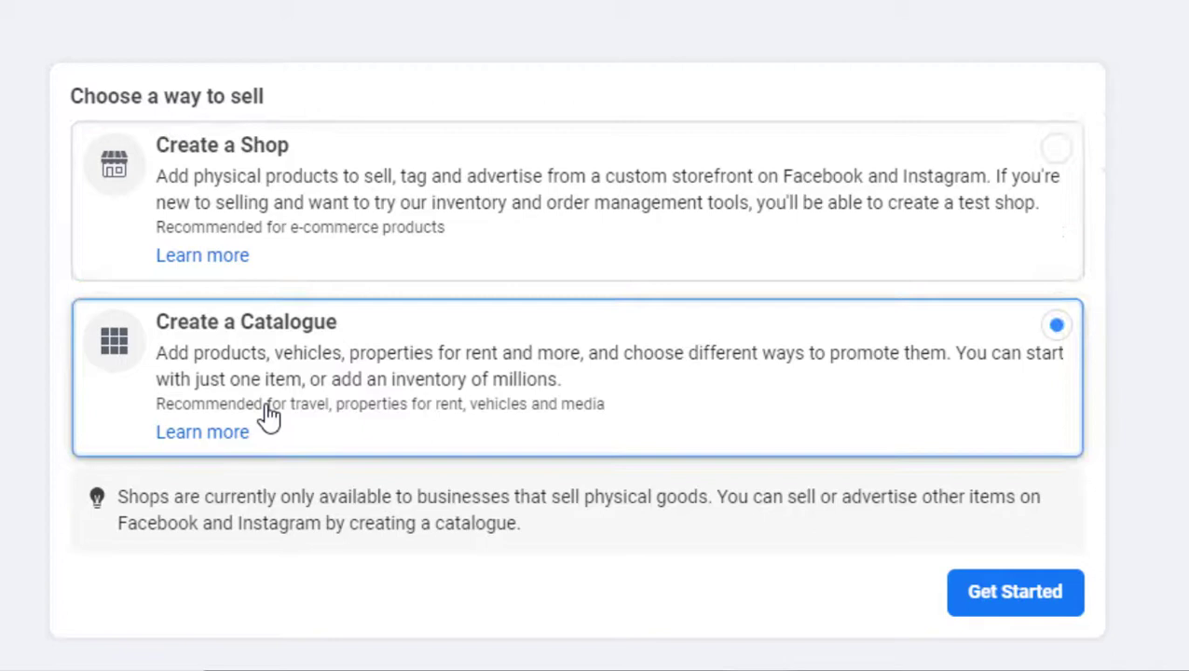
pyautogui.click(1005, 604)
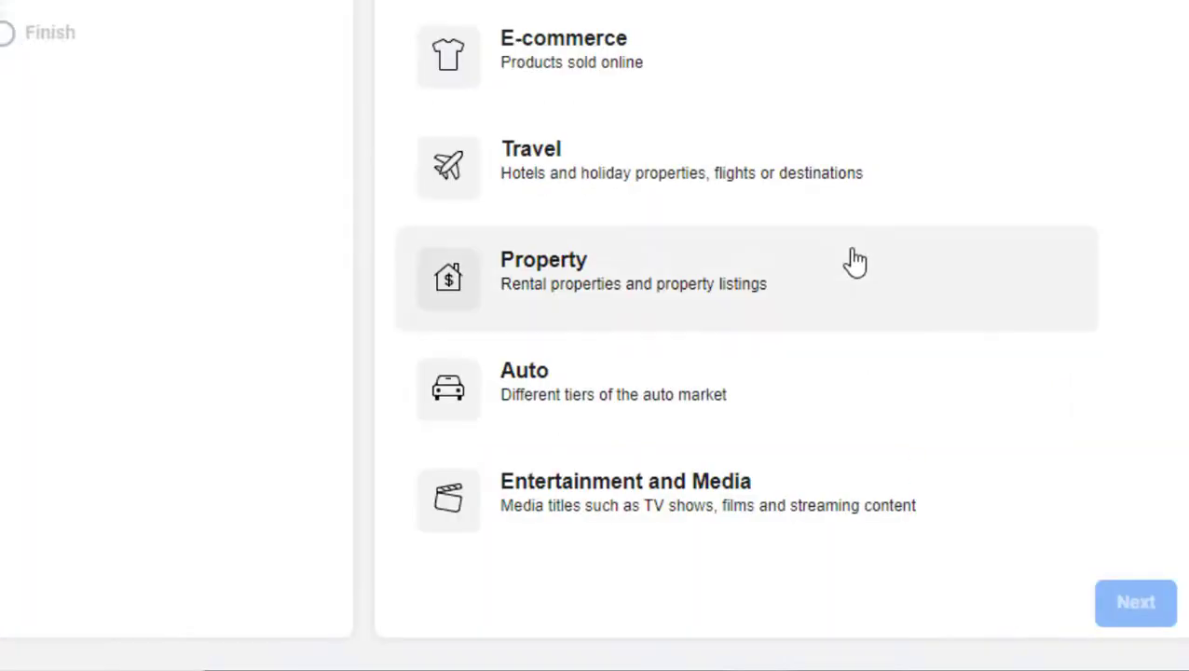
pyautogui.click(547, 82)
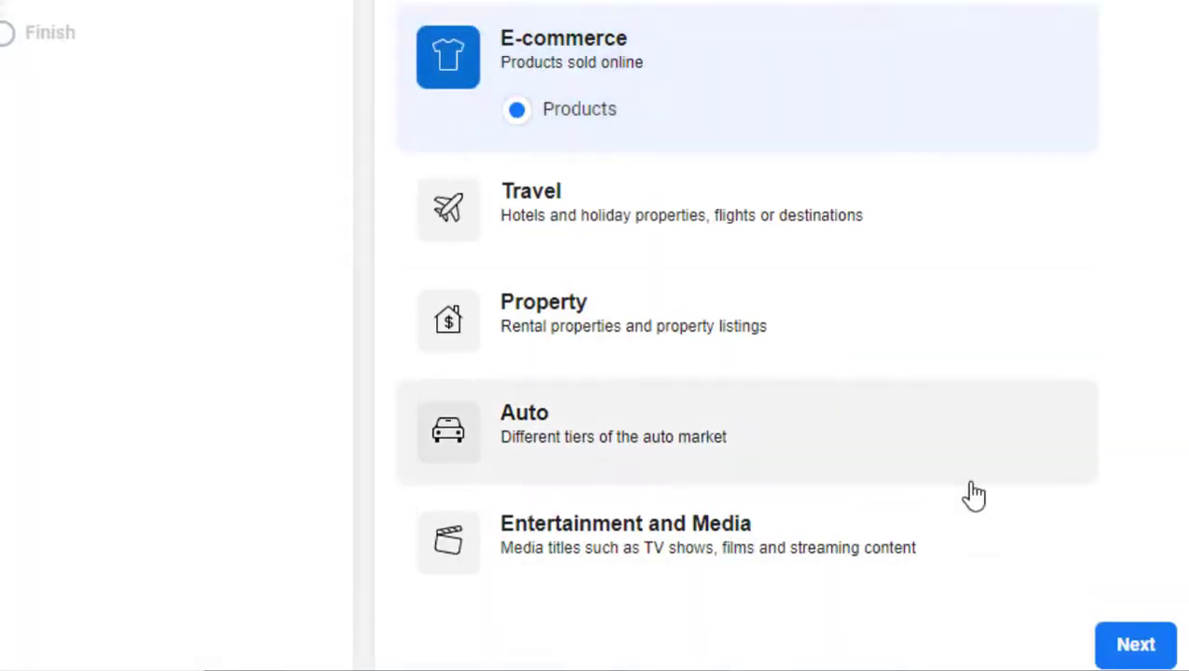
pyautogui.click(1136, 652)
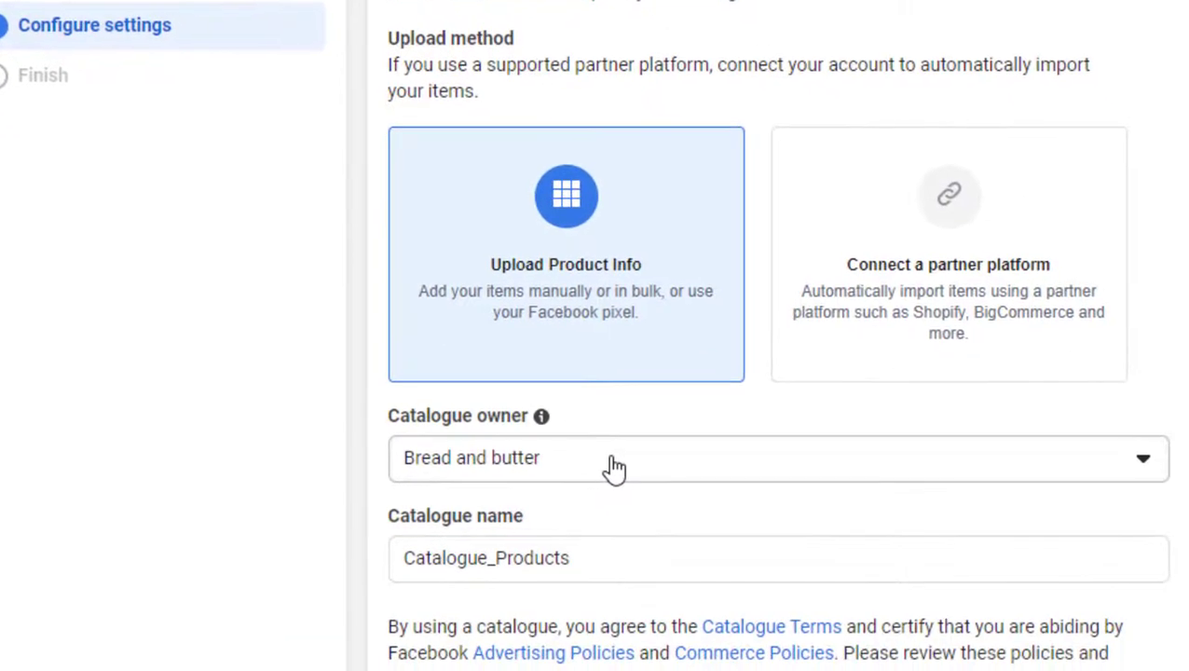
# Set the catalogue owner to Jewellery mania, name the catalogue "unique jewellery" and create it.
pyautogui.click(1145, 472)
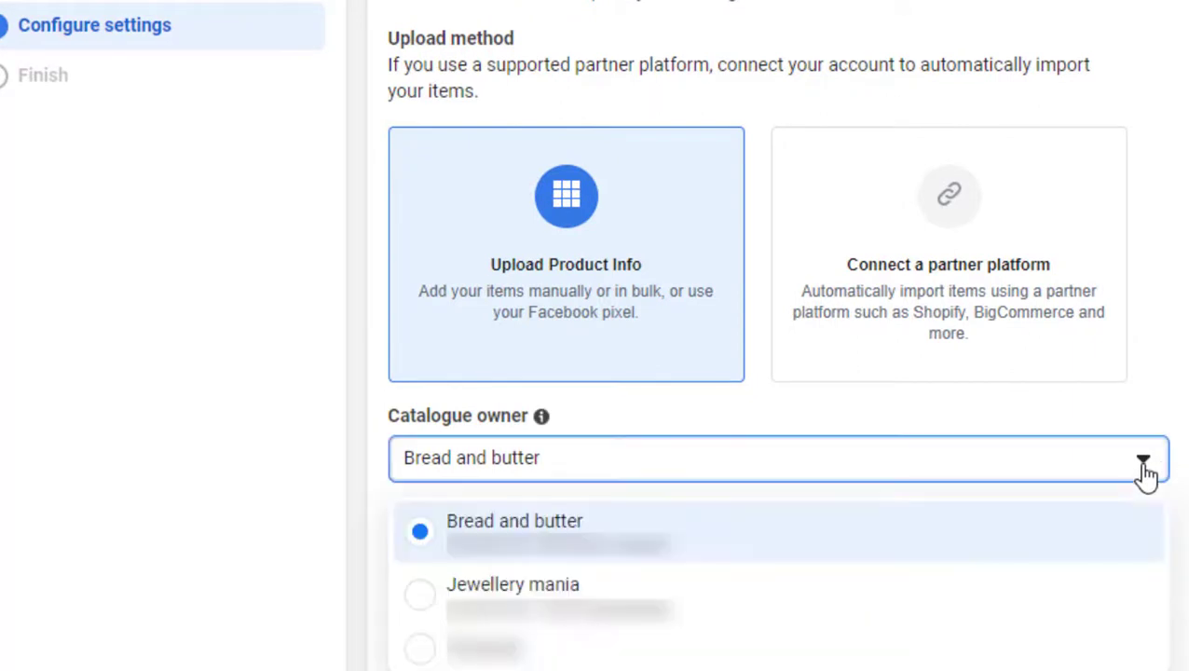
pyautogui.click(426, 605)
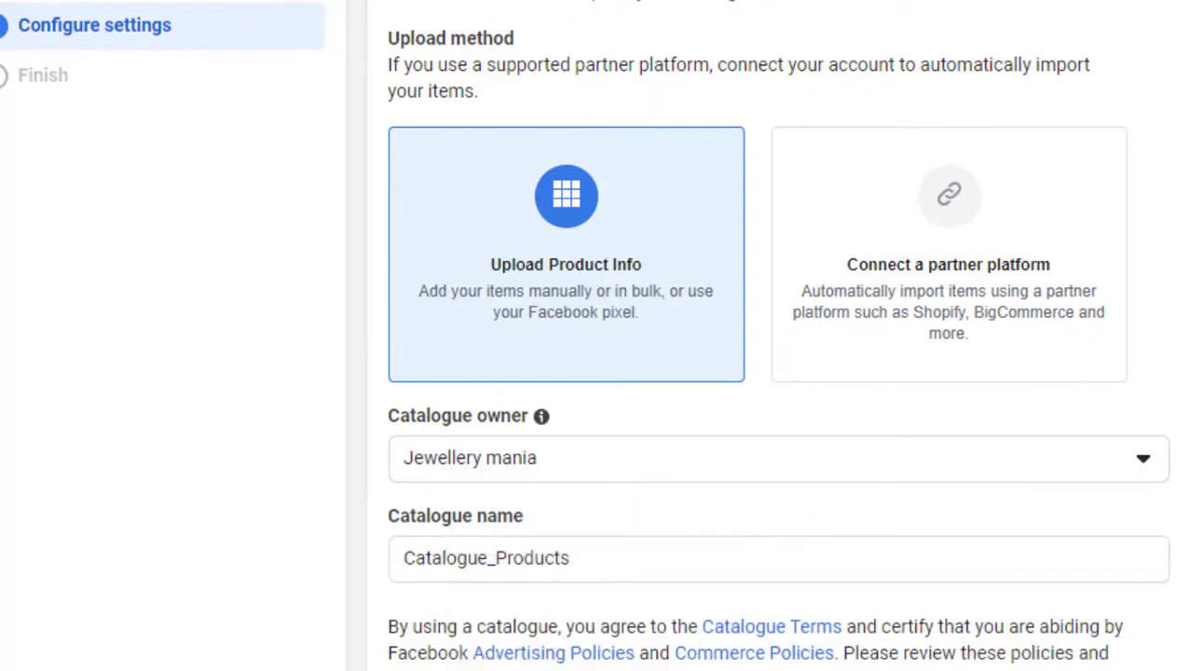
pyautogui.scroll(-1, 1176, 387)
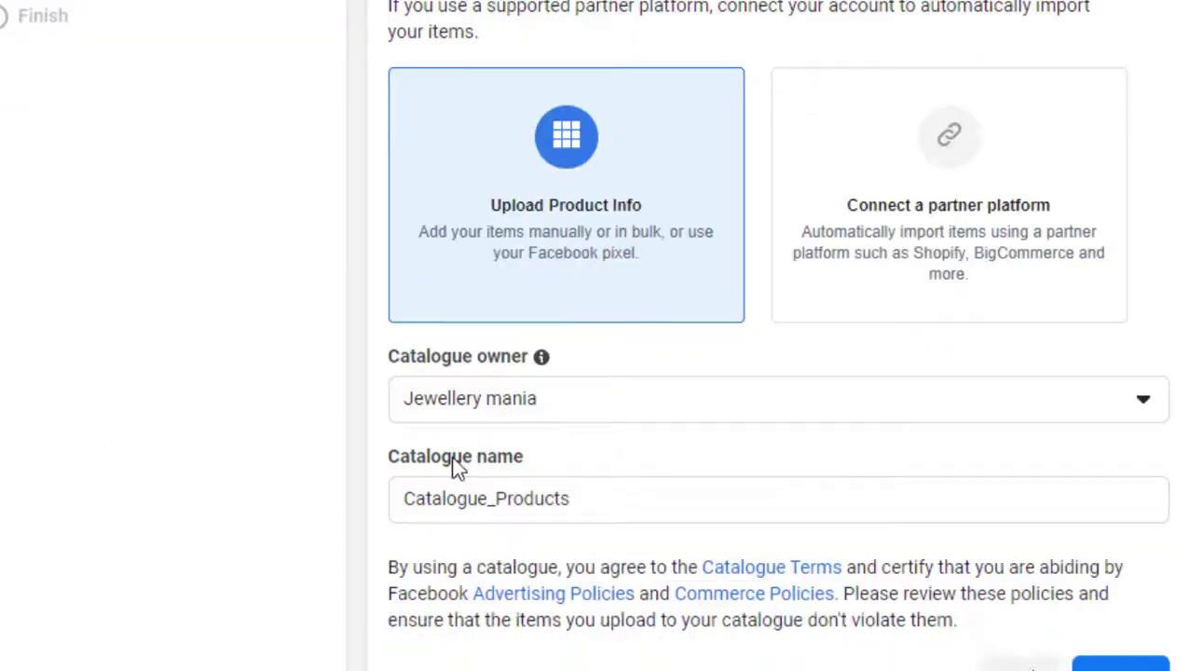
pyautogui.click(580, 503)
pyautogui.press('BackSpace')
pyautogui.press('BackSpace')
pyautogui.press('BackSpace')
pyautogui.press('BackSpace')
pyautogui.press('BackSpace')
pyautogui.press('BackSpace')
pyautogui.press('BackSpace')
pyautogui.press('BackSpace')
pyautogui.press('BackSpace')
pyautogui.press('BackSpace')
pyautogui.press('BackSpace')
pyautogui.press('BackSpace')
pyautogui.press('BackSpace')
pyautogui.press('BackSpace')
pyautogui.press('BackSpace')
pyautogui.press('BackSpace')
pyautogui.press('BackSpace')
pyautogui.press('BackSpace')
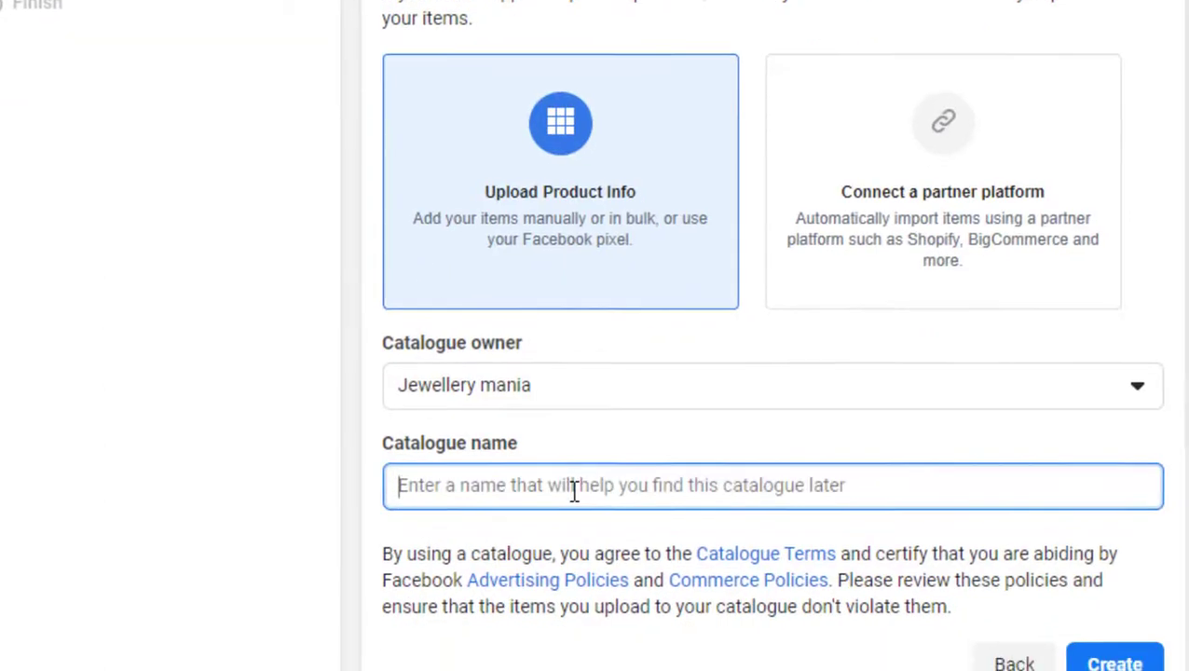
pyautogui.write('unique jewellery')
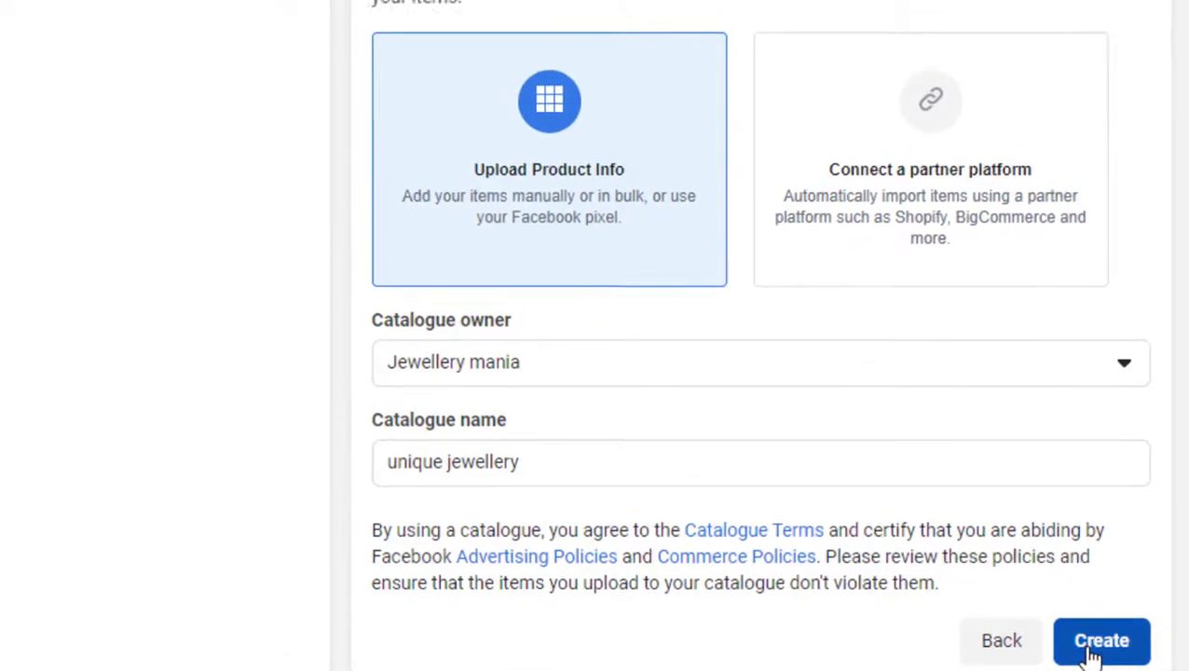
pyautogui.click(1091, 642)
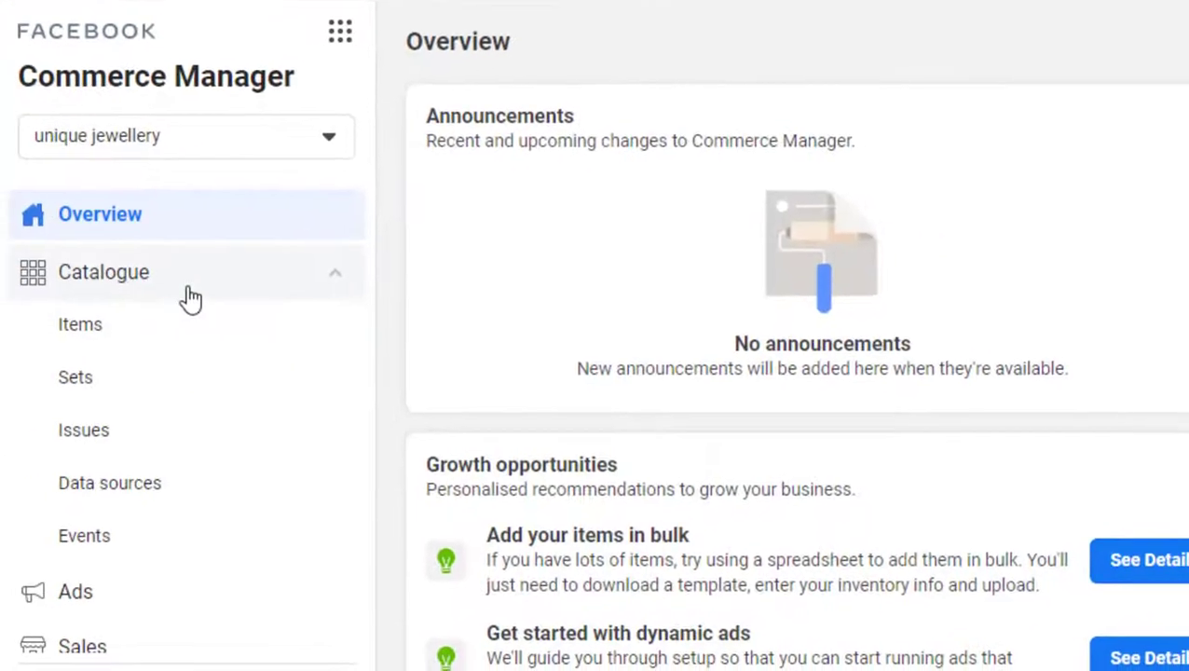
# Start adding items to the unique jewellery catalogue with the Add manually method.
pyautogui.click(146, 336)
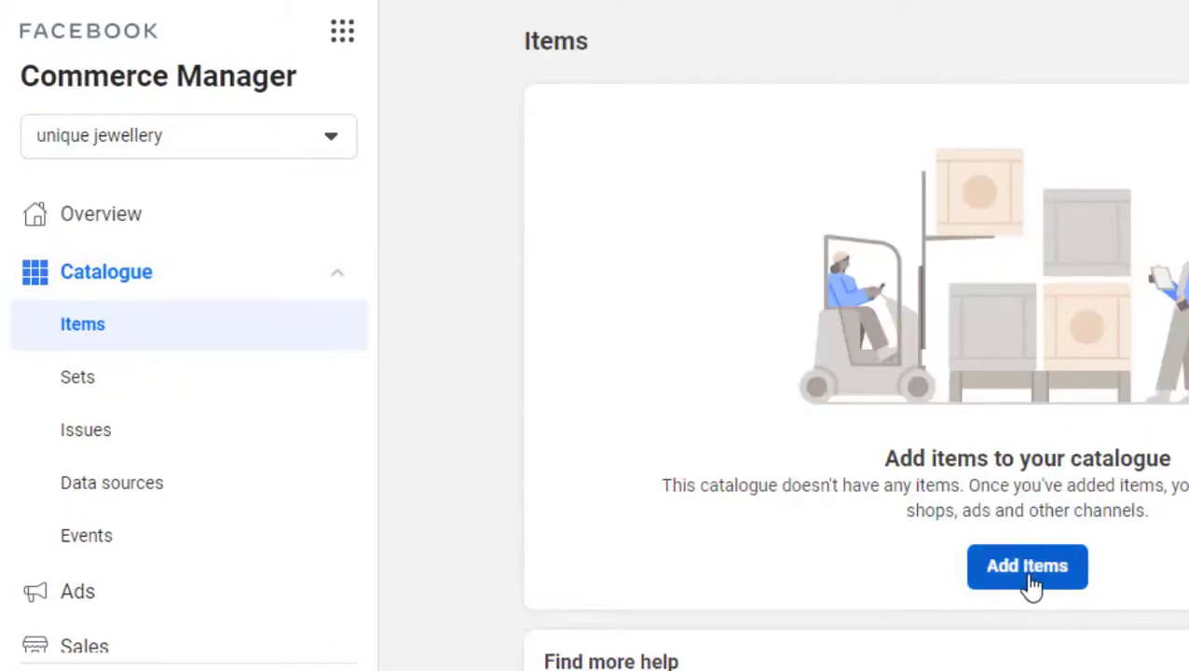
pyautogui.click(980, 566)
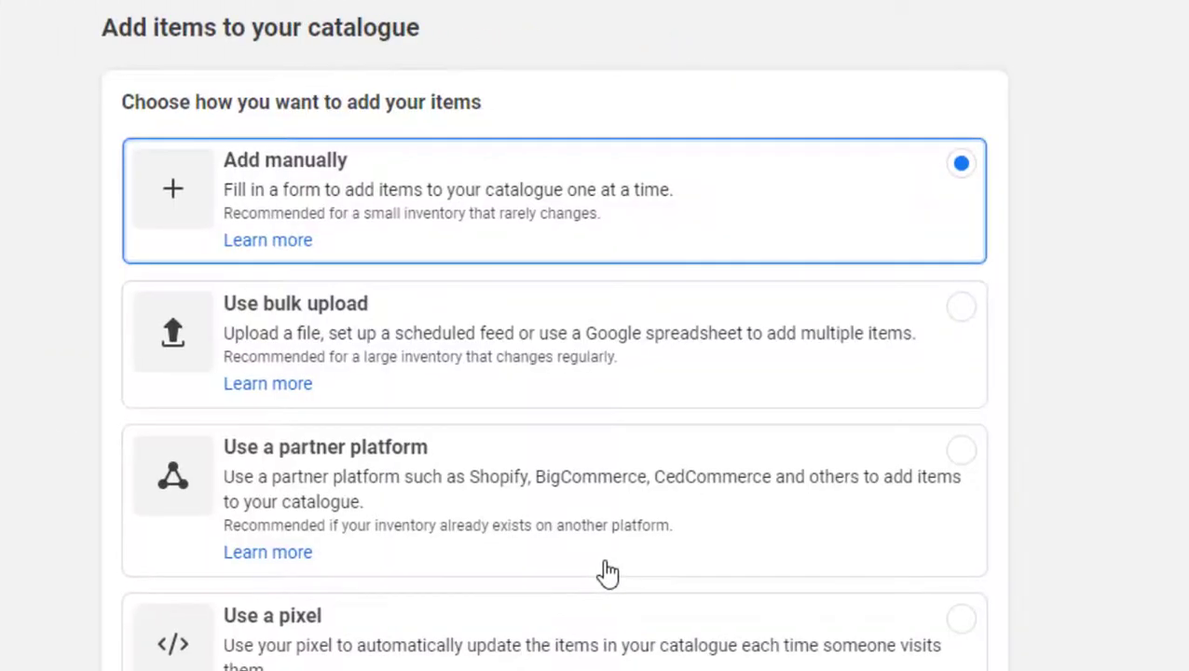
pyautogui.scroll(-2, 387, 235)
pyautogui.scroll(-3, 176, 97)
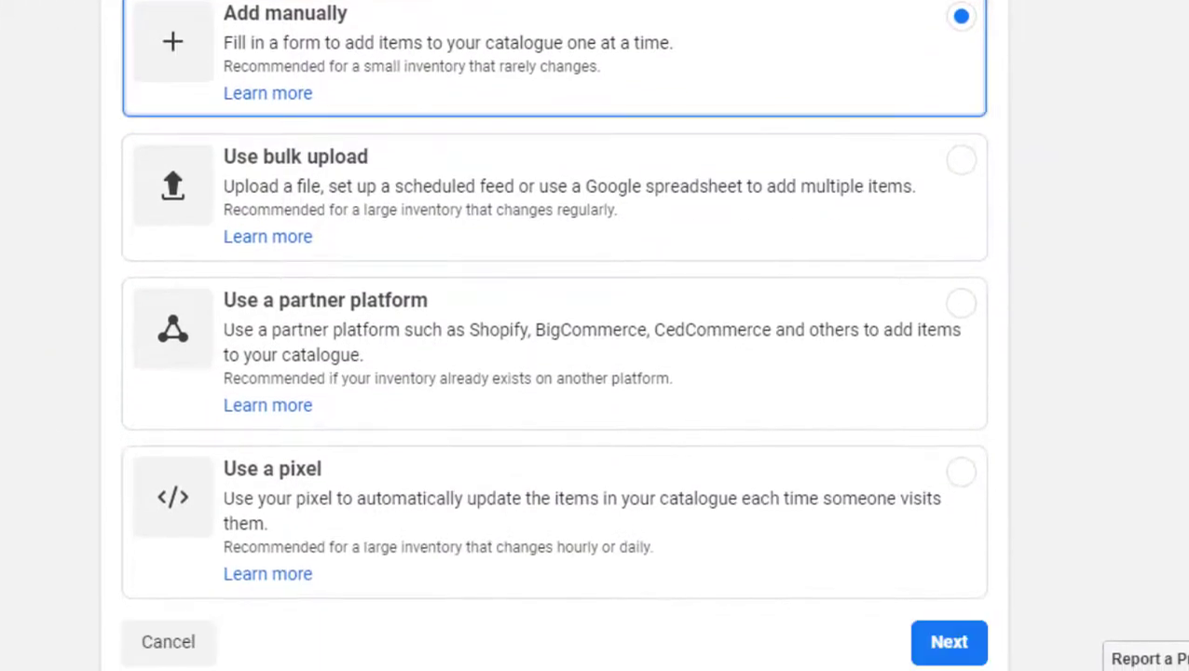
pyautogui.click(949, 652)
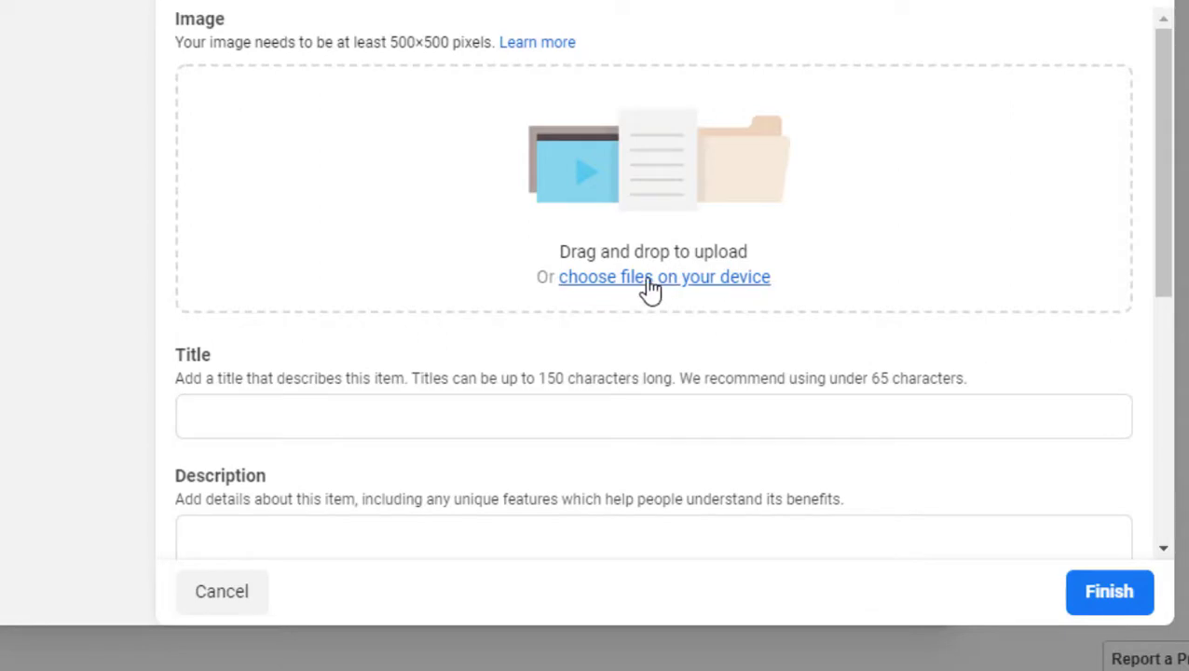
# Upload "indian hand made full measurement.jpg" as the item's image and title the item "hand made jewellery".
pyautogui.click(649, 279)
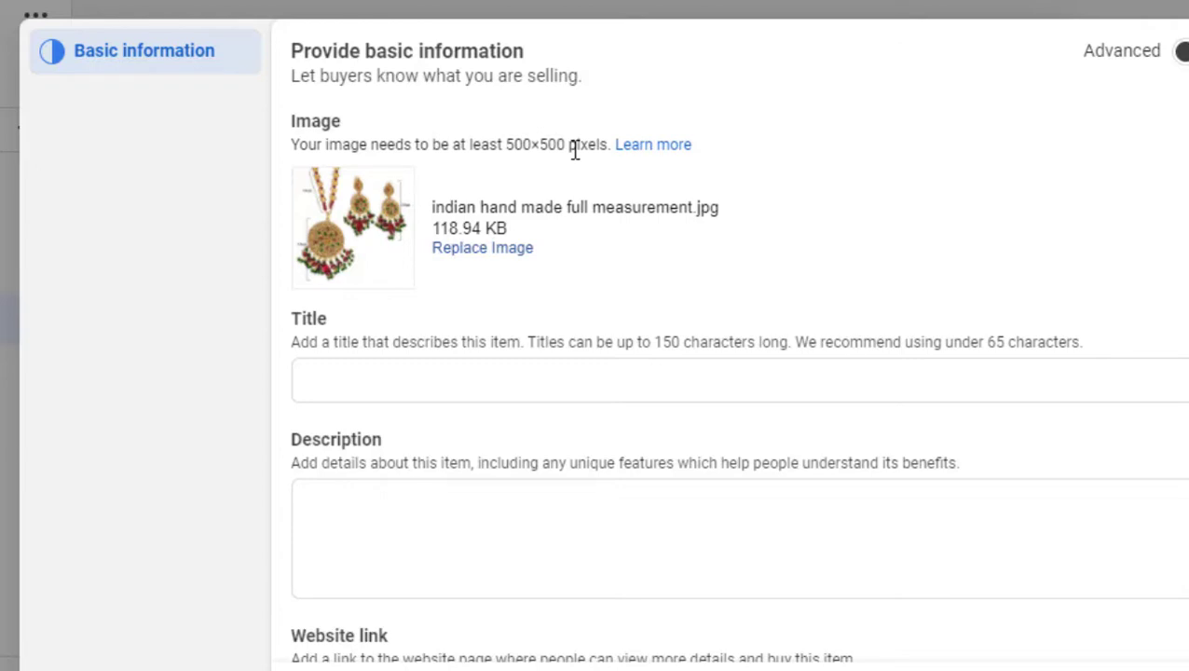
pyautogui.click(381, 373)
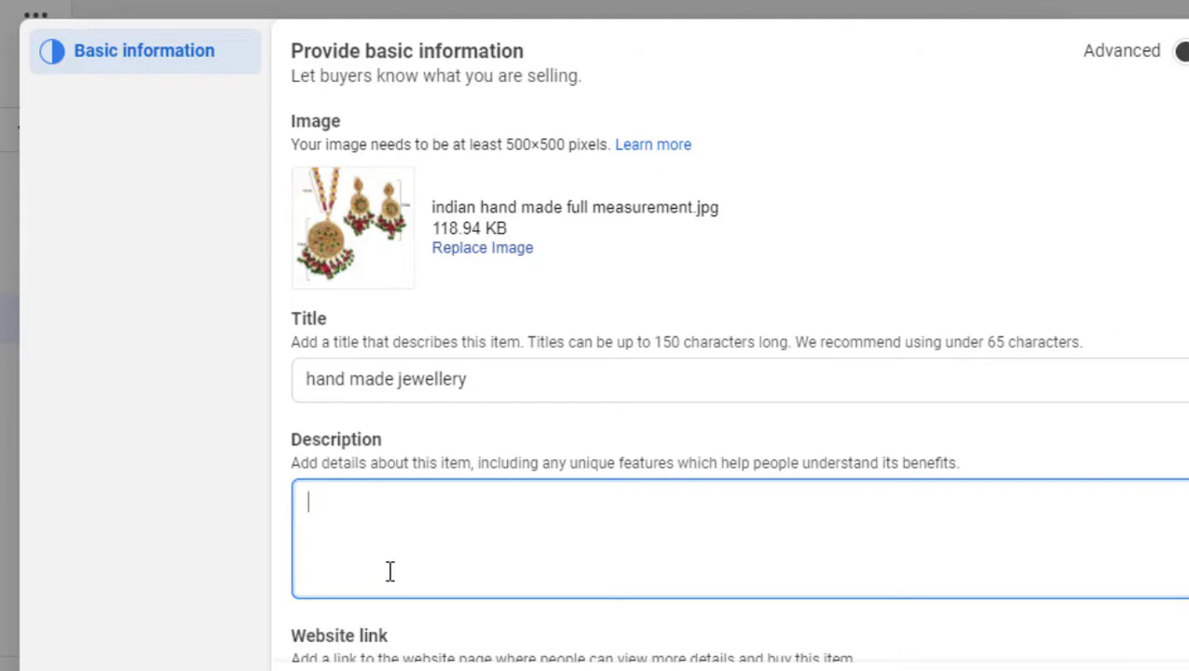
# Paste the measurements and colour note as the item's description and set its price to 1,500 in PKR – Pakistani Rupee.
pyautogui.hotkey('ctrl', 'v')
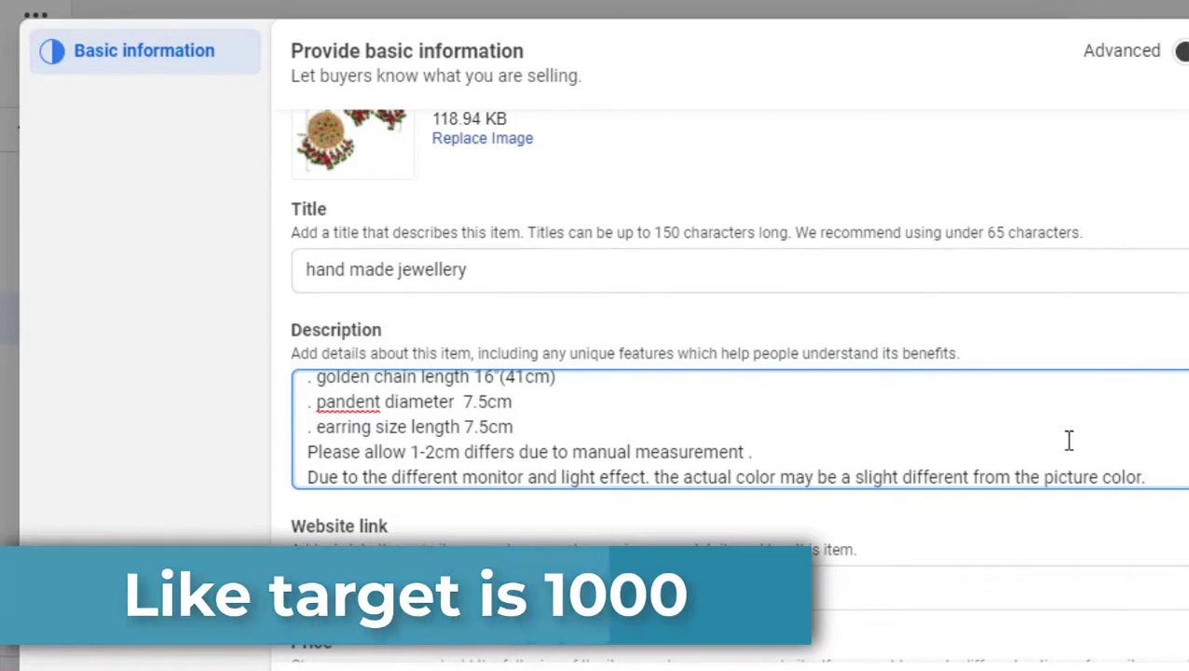
pyautogui.scroll(-3, 986, 378)
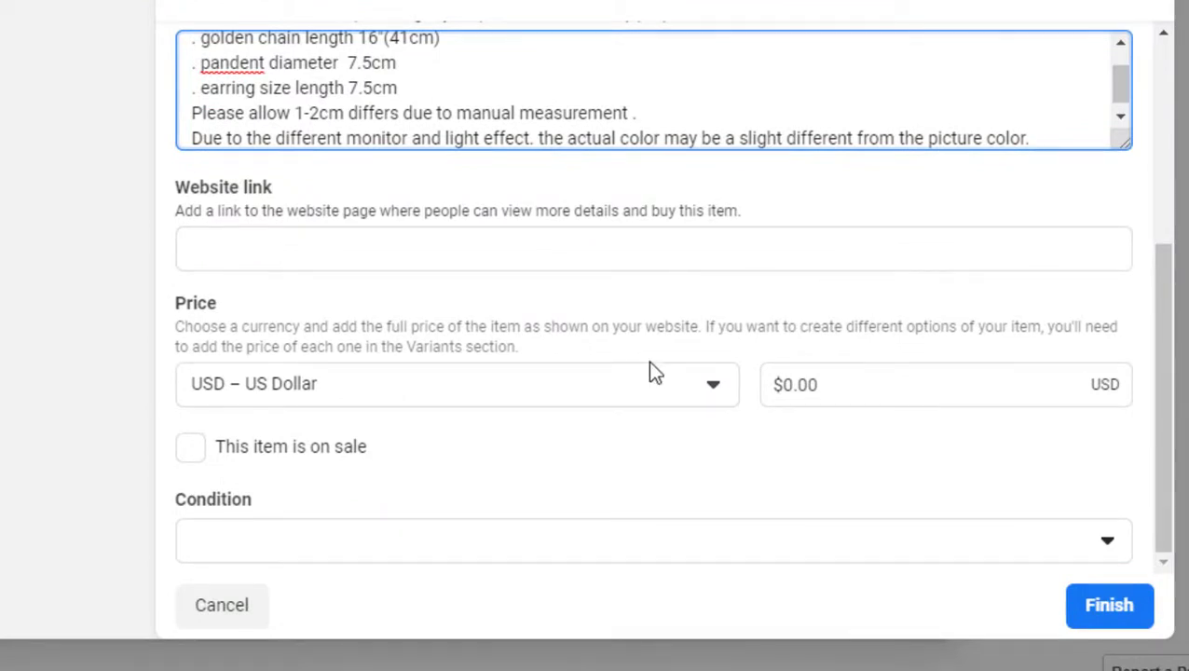
pyautogui.click(712, 391)
pyautogui.write('p')
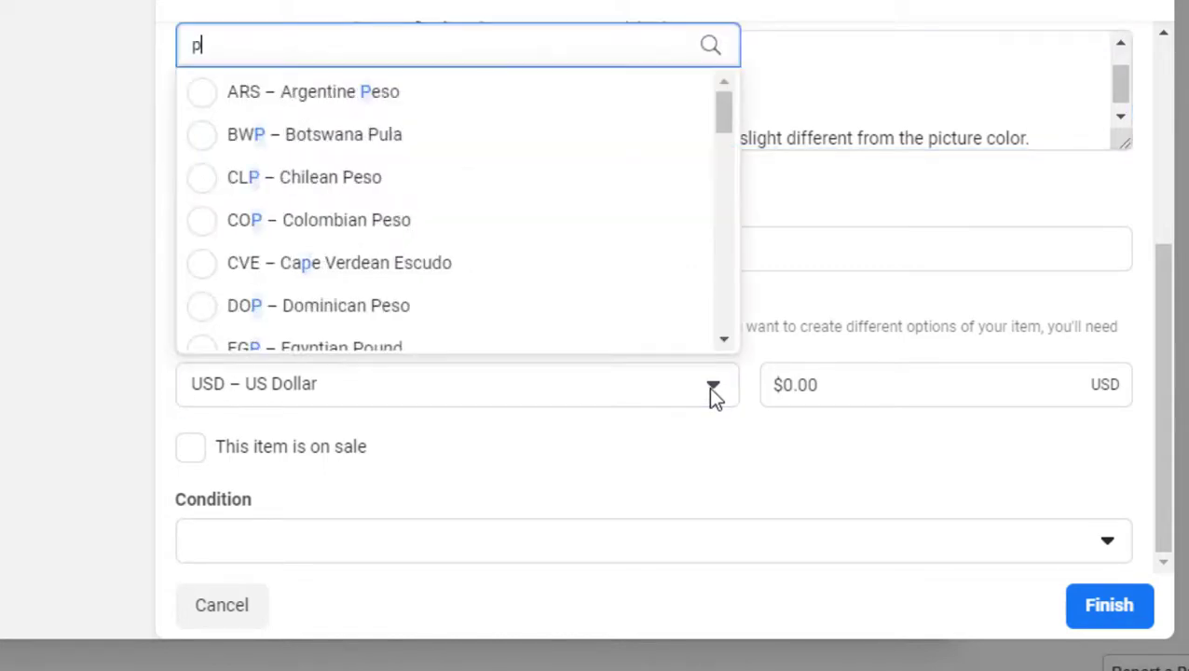
pyautogui.click(196, 146)
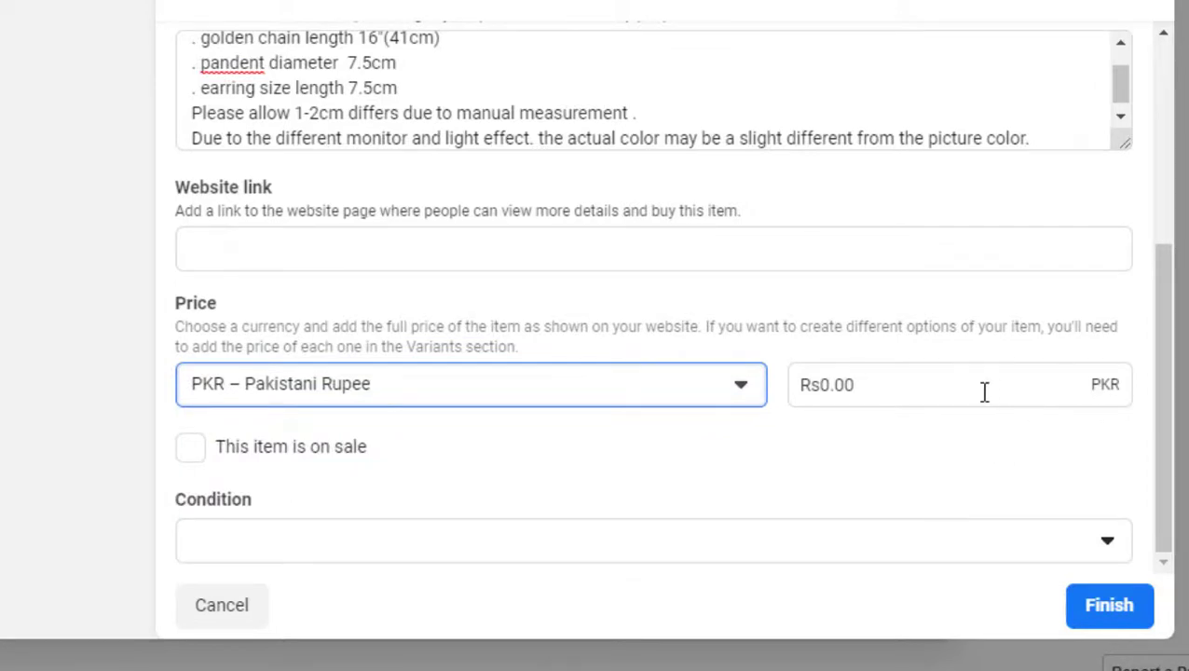
pyautogui.click(901, 384)
pyautogui.write('1,')
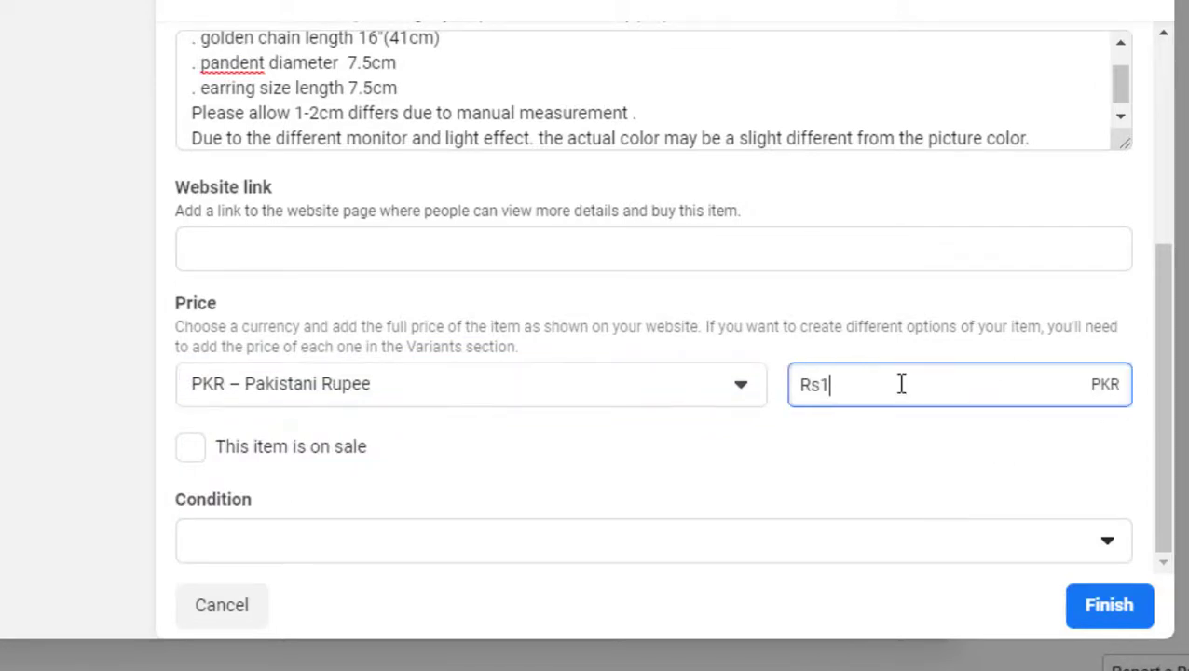
pyautogui.write('500')
# Mark the item as on sale with a sale price of Rs1,100.
pyautogui.click(189, 461)
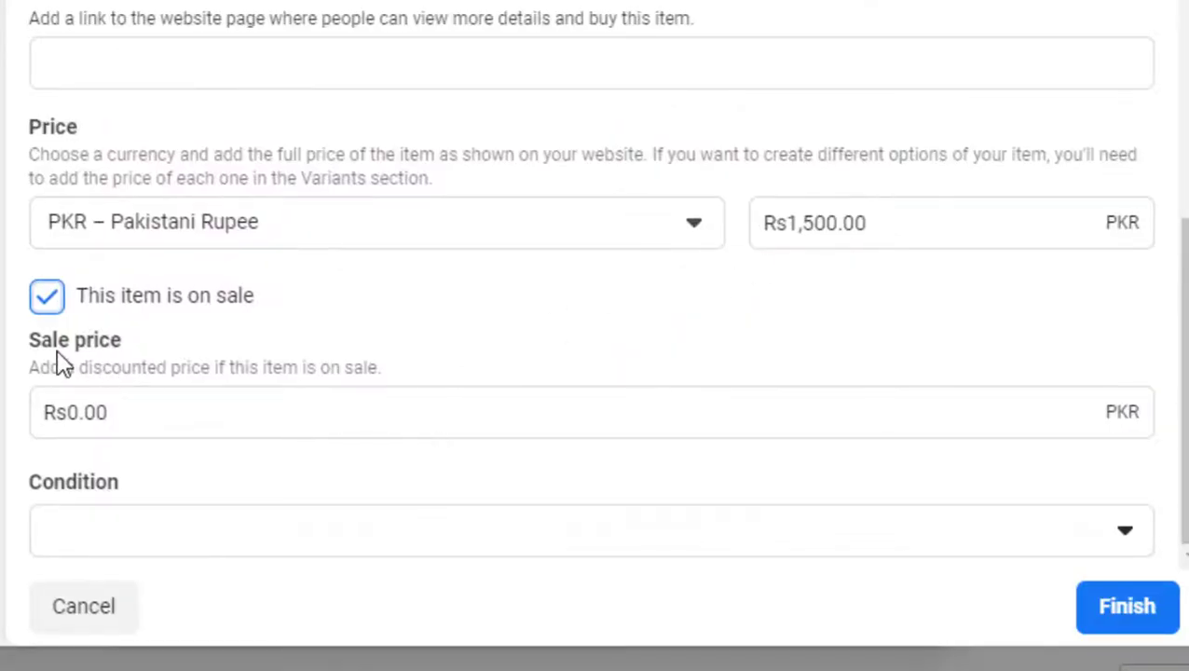
pyautogui.click(129, 414)
pyautogui.press('BackSpace')
pyautogui.press('BackSpace')
pyautogui.press('BackSpace')
pyautogui.press('BackSpace')
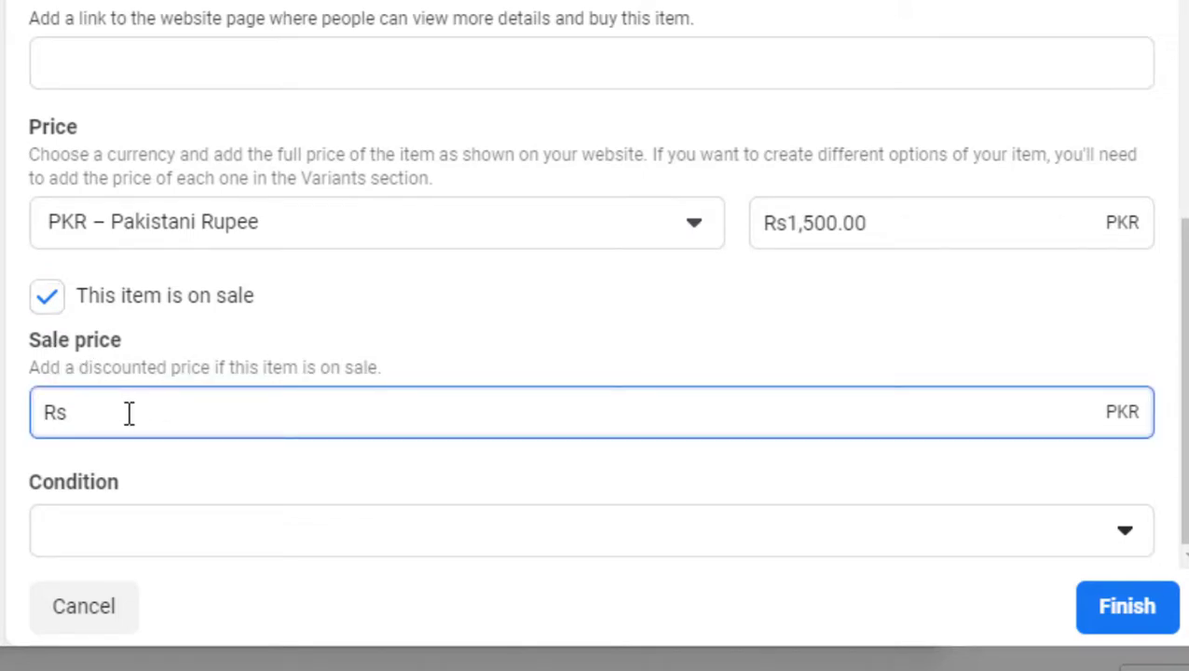
pyautogui.write('1100')
# Set the item's condition to New and try to finish adding it.
pyautogui.click(1124, 535)
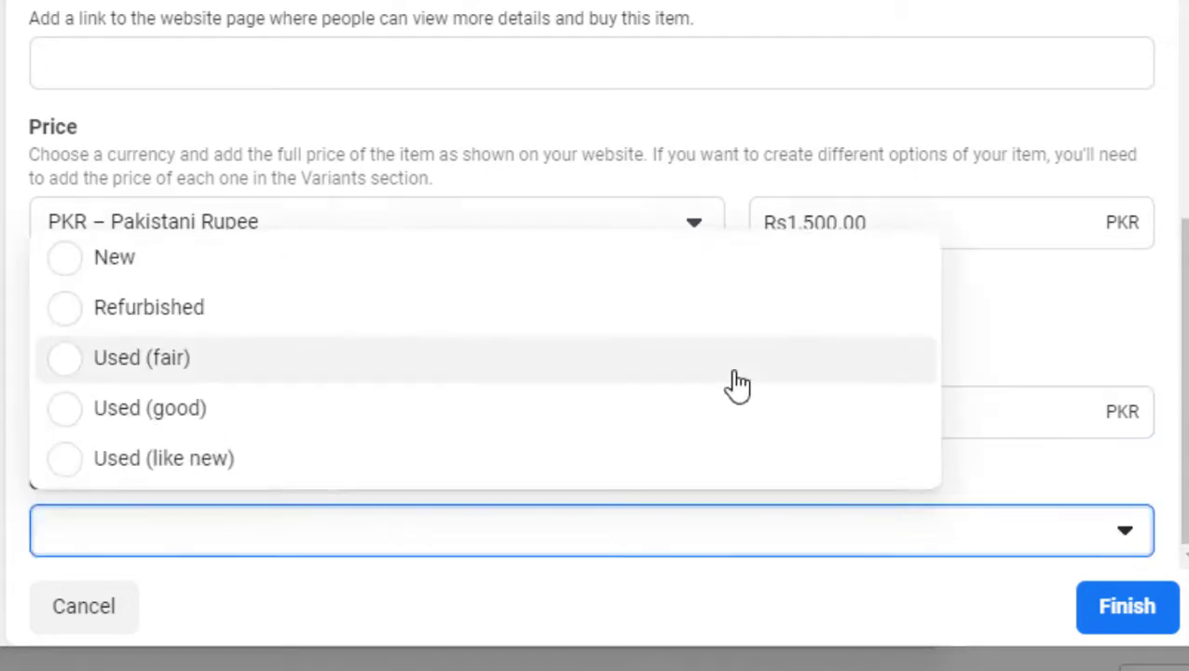
pyautogui.click(65, 263)
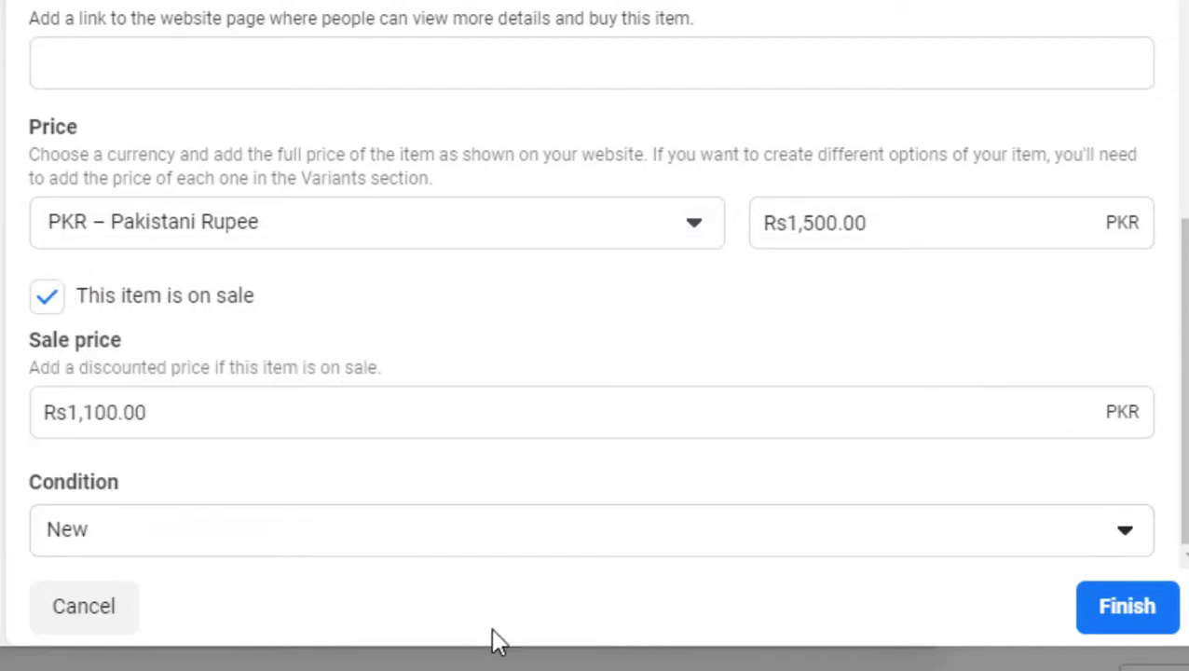
pyautogui.click(1126, 611)
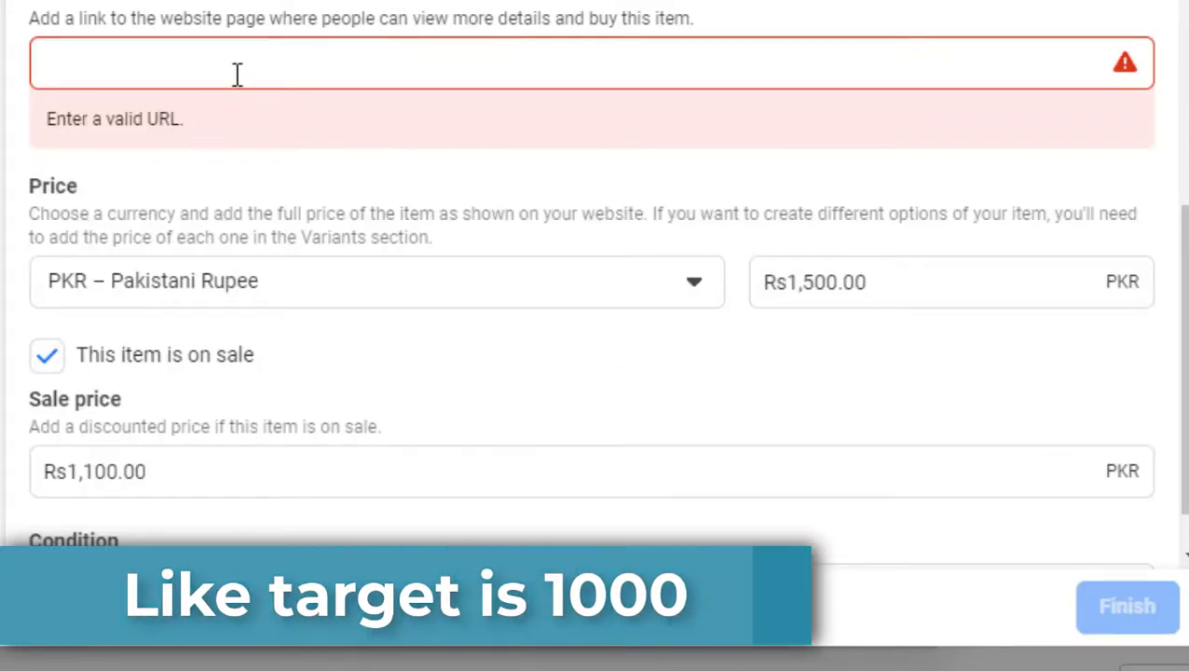
pyautogui.click(206, 51)
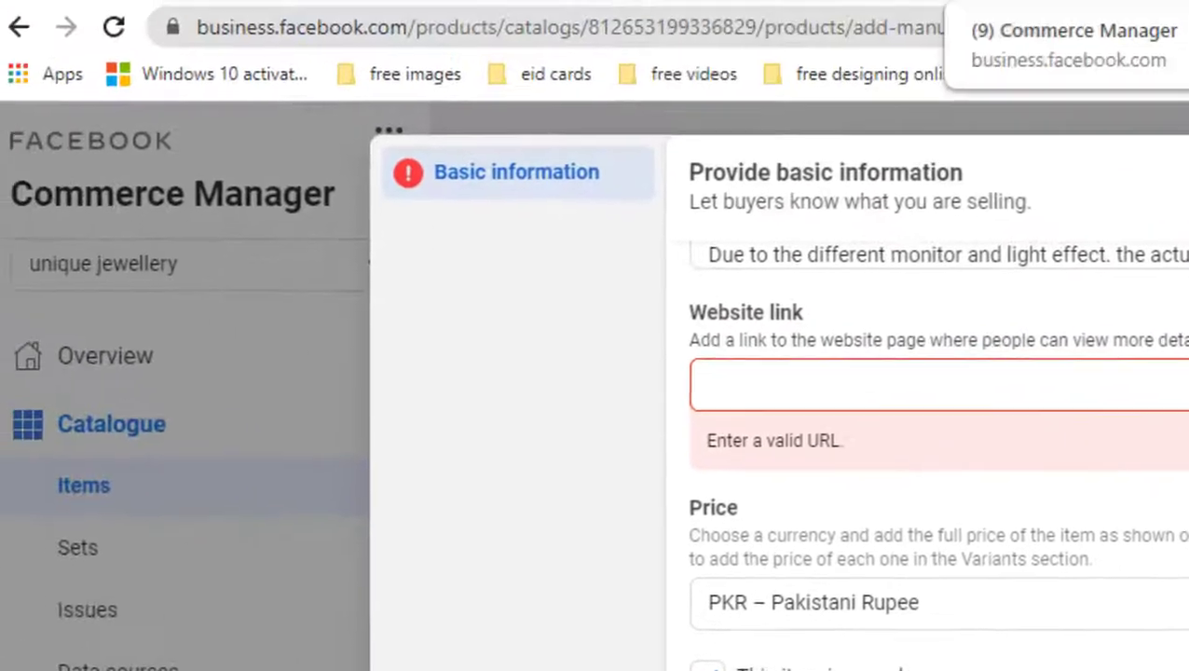
pyautogui.click(781, 3)
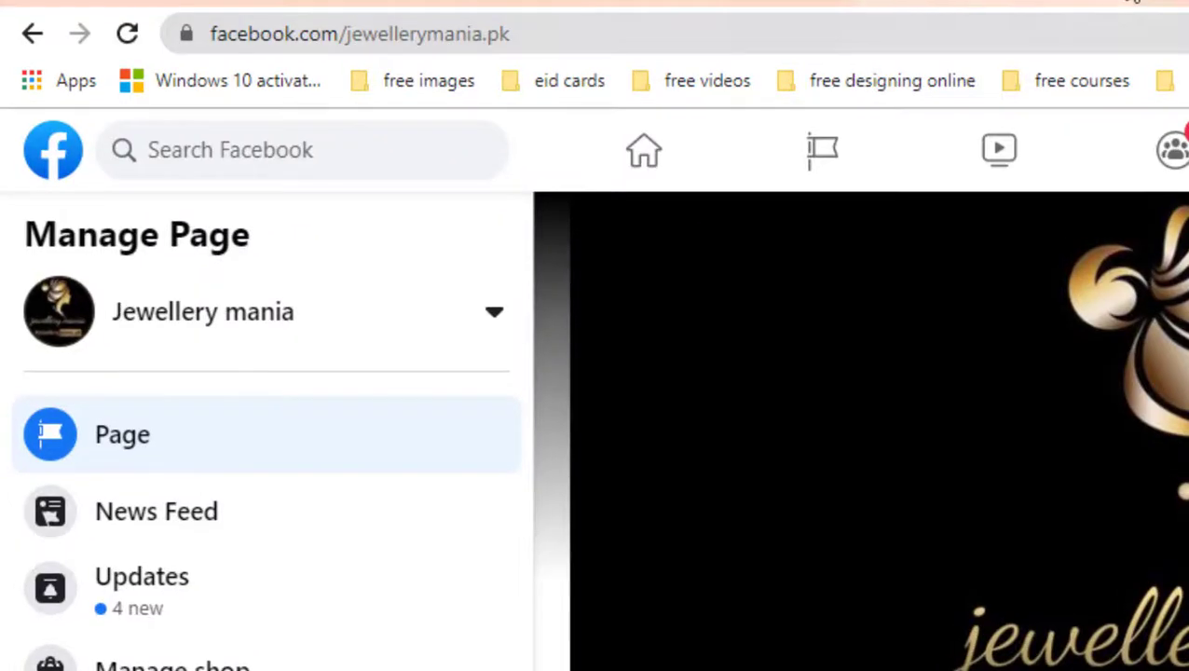
pyautogui.click(583, 38)
pyautogui.moveTo(553, 37); pyautogui.dragTo(208, 33)
pyautogui.hotkey('ctrl', 'c')
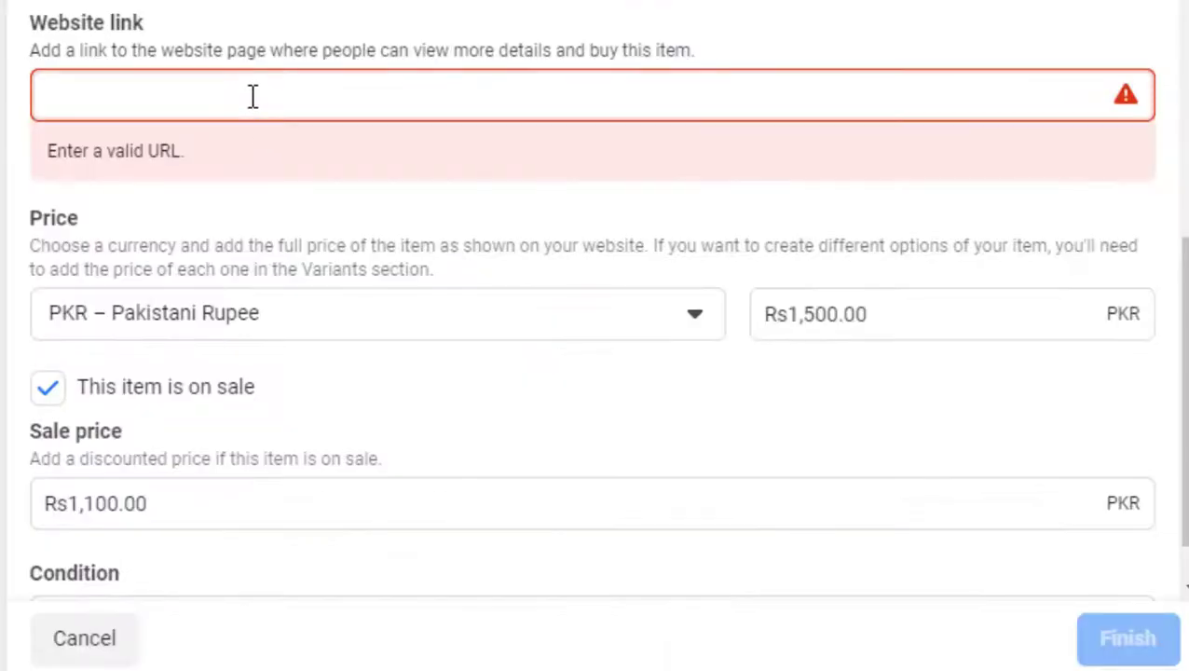
pyautogui.click(253, 96)
pyautogui.hotkey('ctrl', 'v')
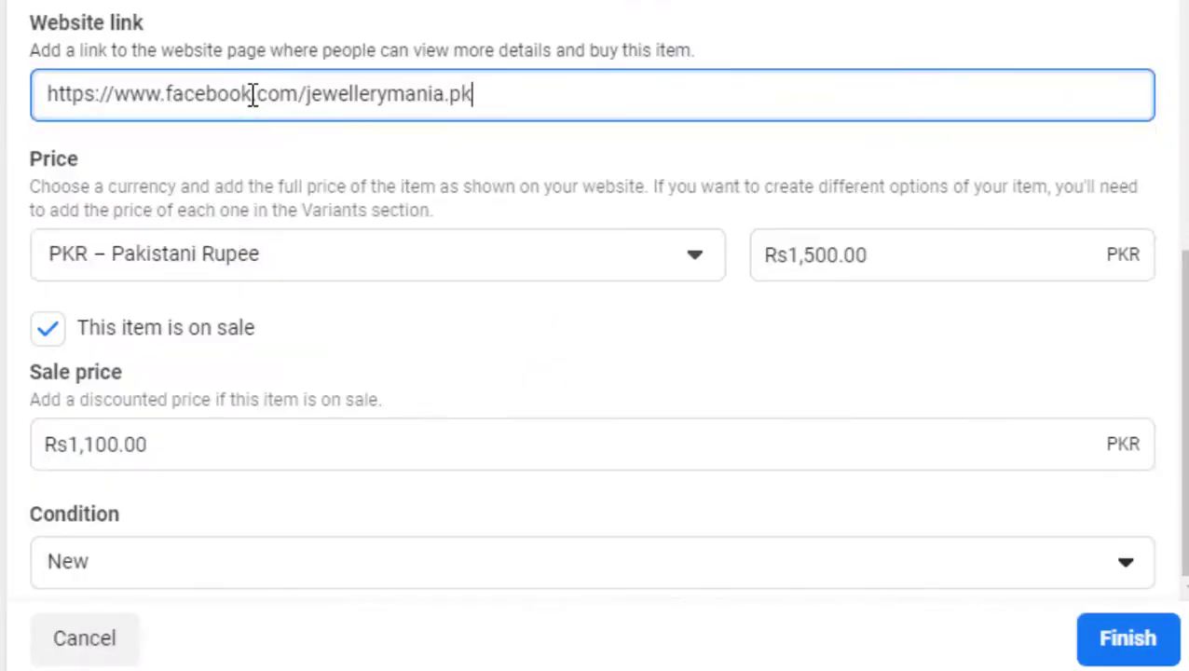
pyautogui.click(1119, 653)
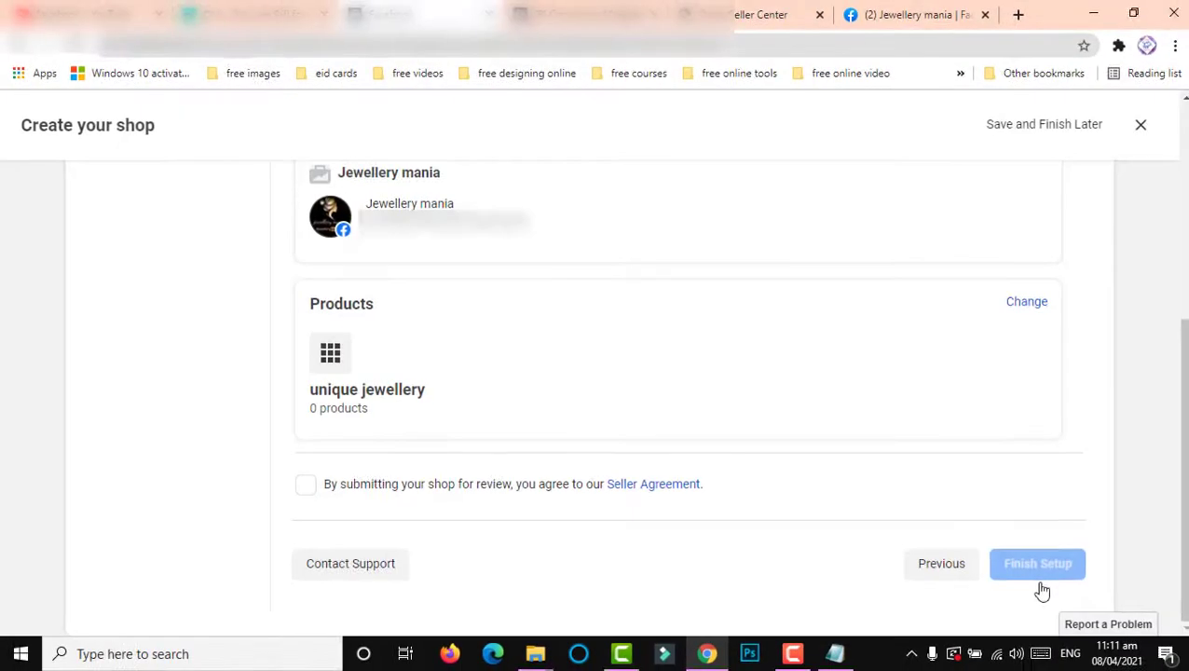
# Change the shop's products to the suggested unique jewellery catalogue that contains the added items and continue to the preview.
pyautogui.click(1031, 311)
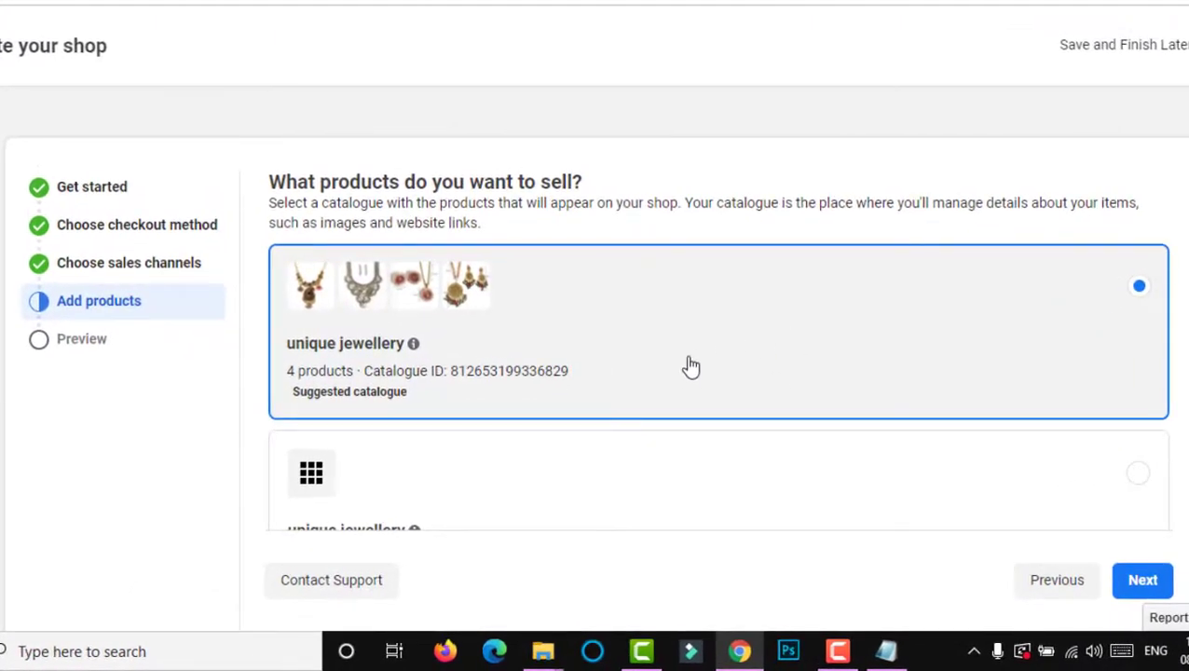
pyautogui.scroll(-1, 1025, 503)
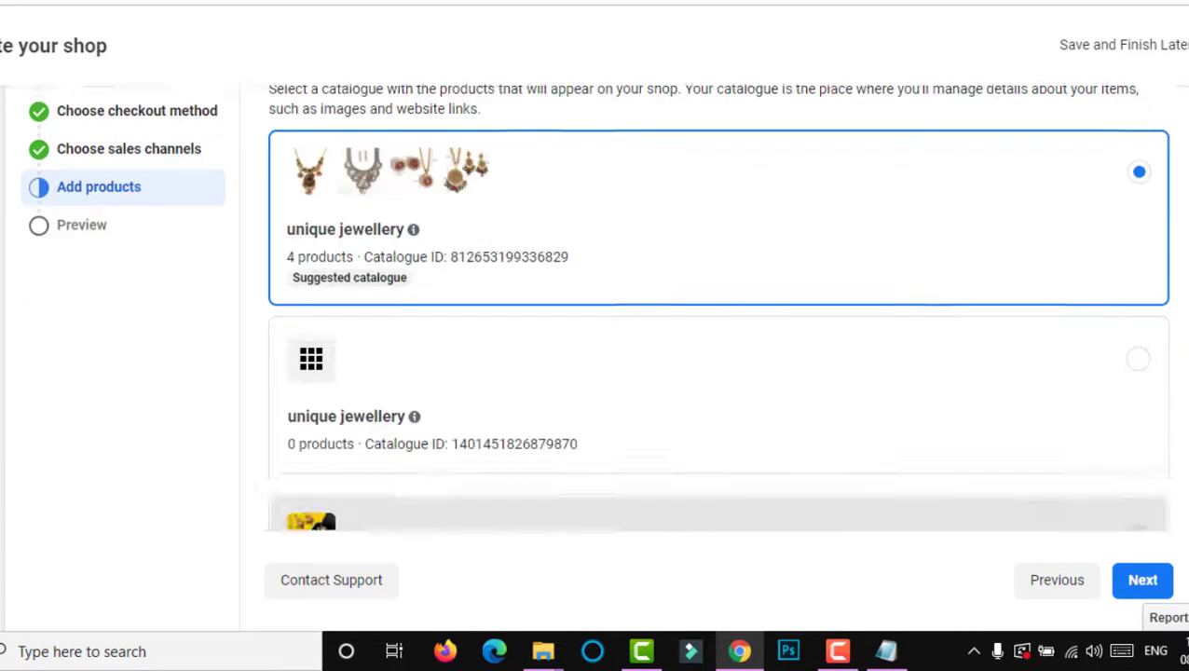
pyautogui.click(1145, 582)
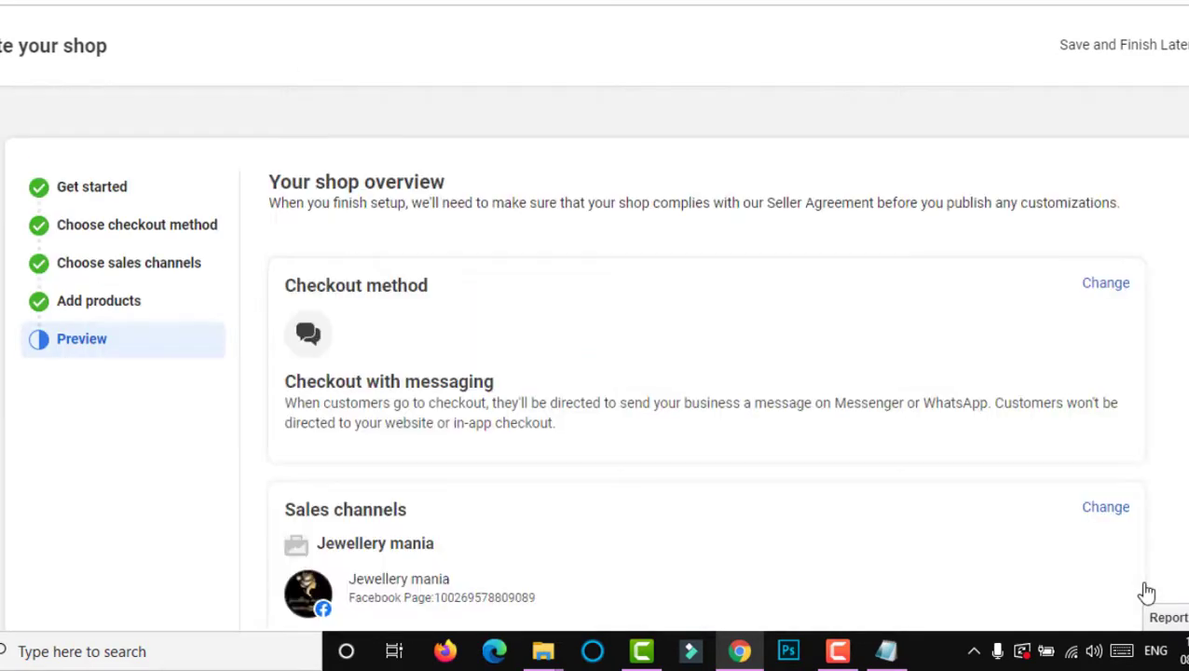
# Finish the shop setup by agreeing to the Seller Agreement, and go on to view and customise the shop.
pyautogui.scroll(-4, 1147, 593)
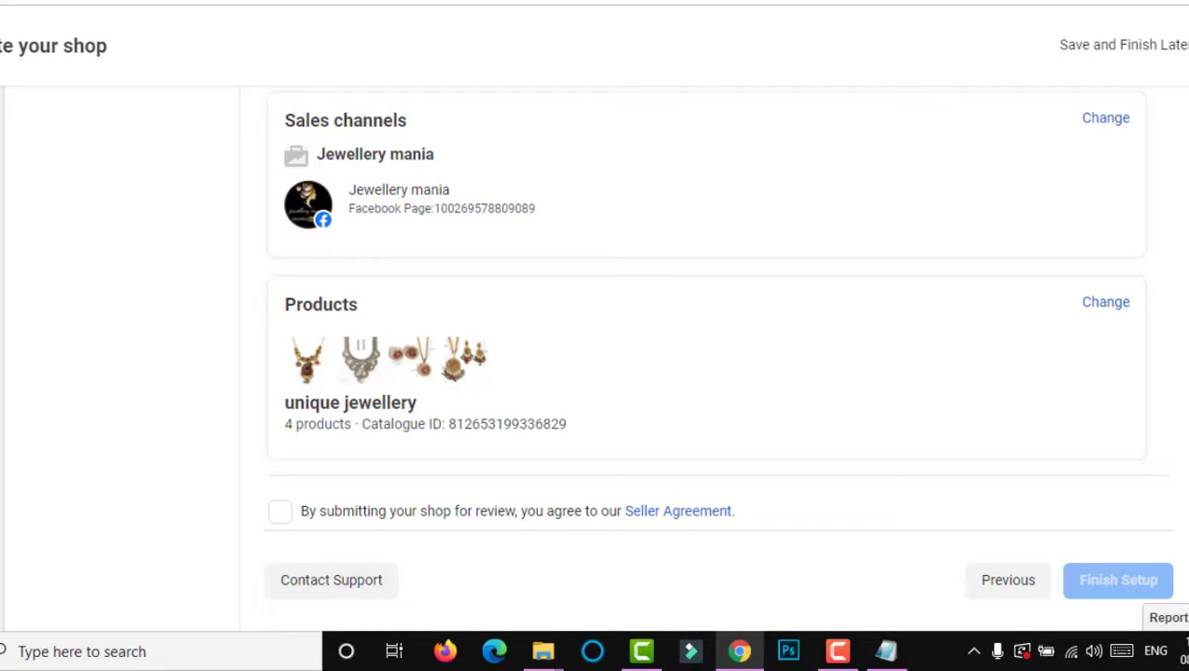
pyautogui.scroll(-1, 863, 567)
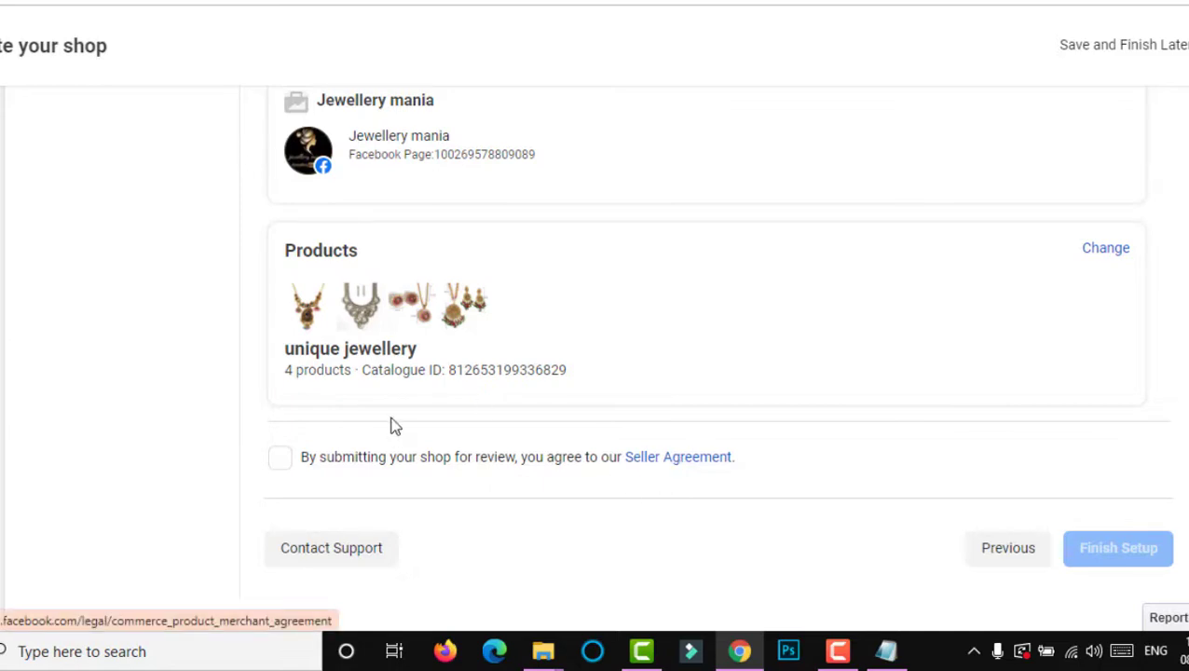
pyautogui.click(281, 461)
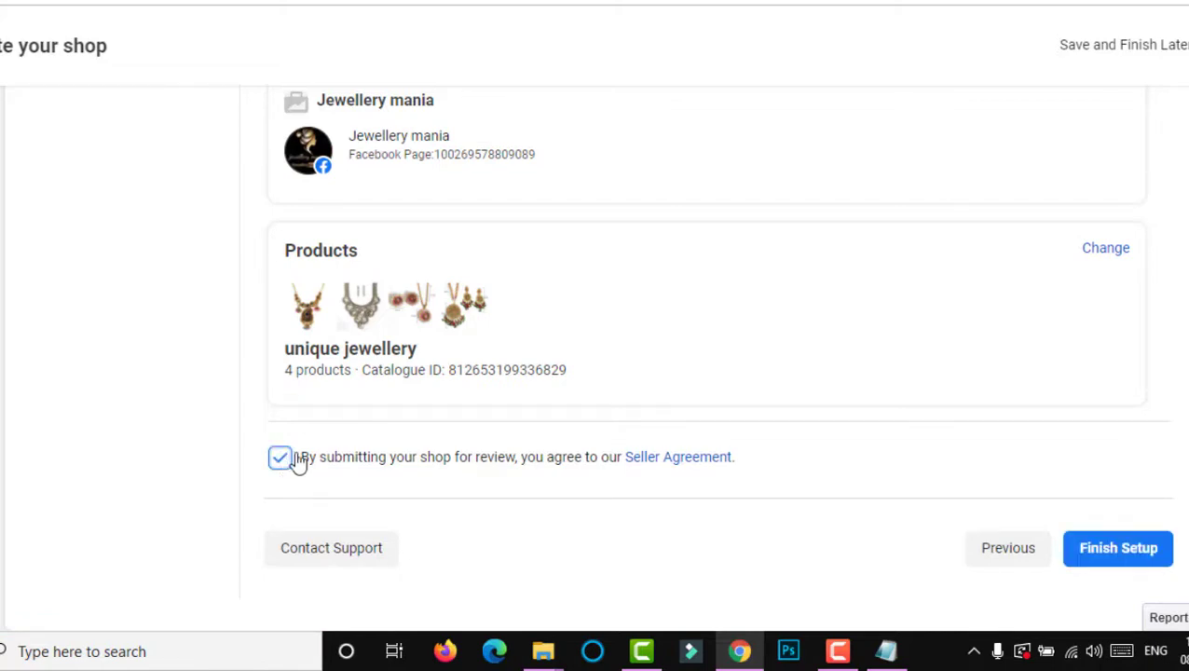
pyautogui.click(1115, 556)
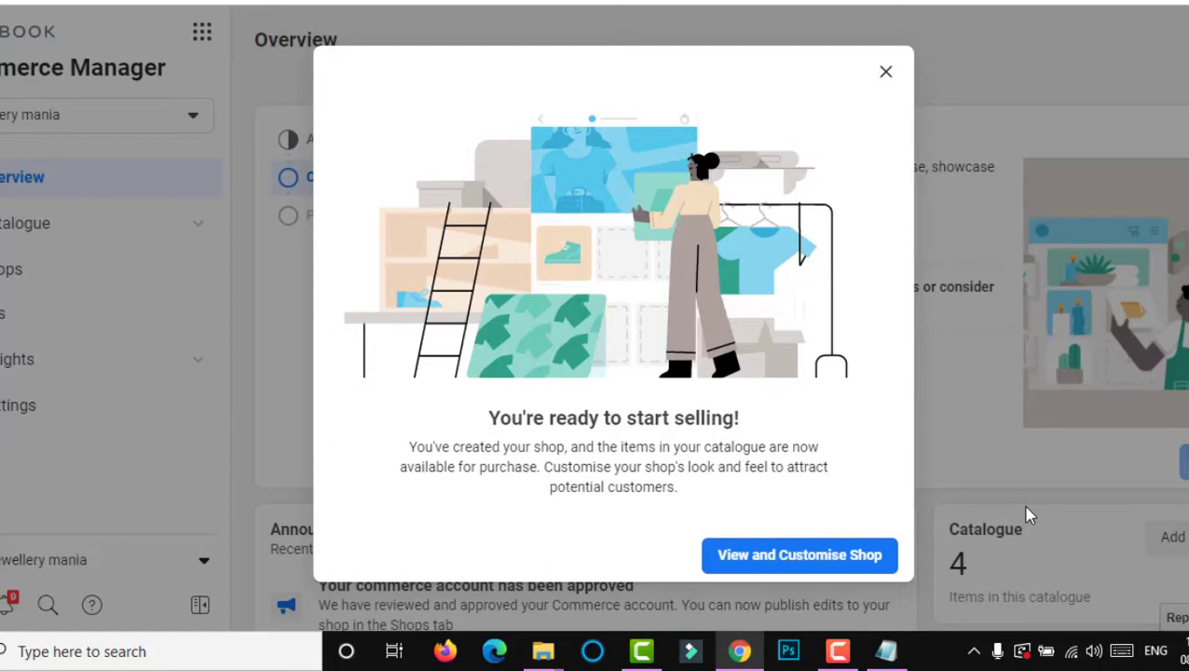
pyautogui.click(832, 574)
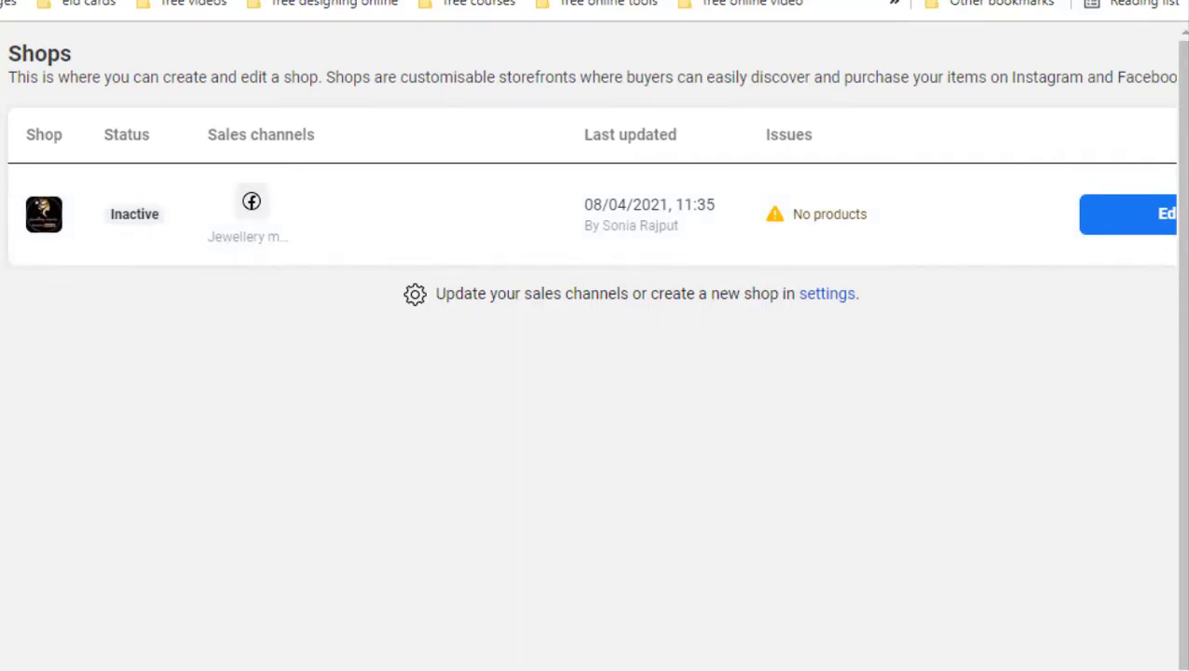
pyautogui.hscroll(3, 982, 218)
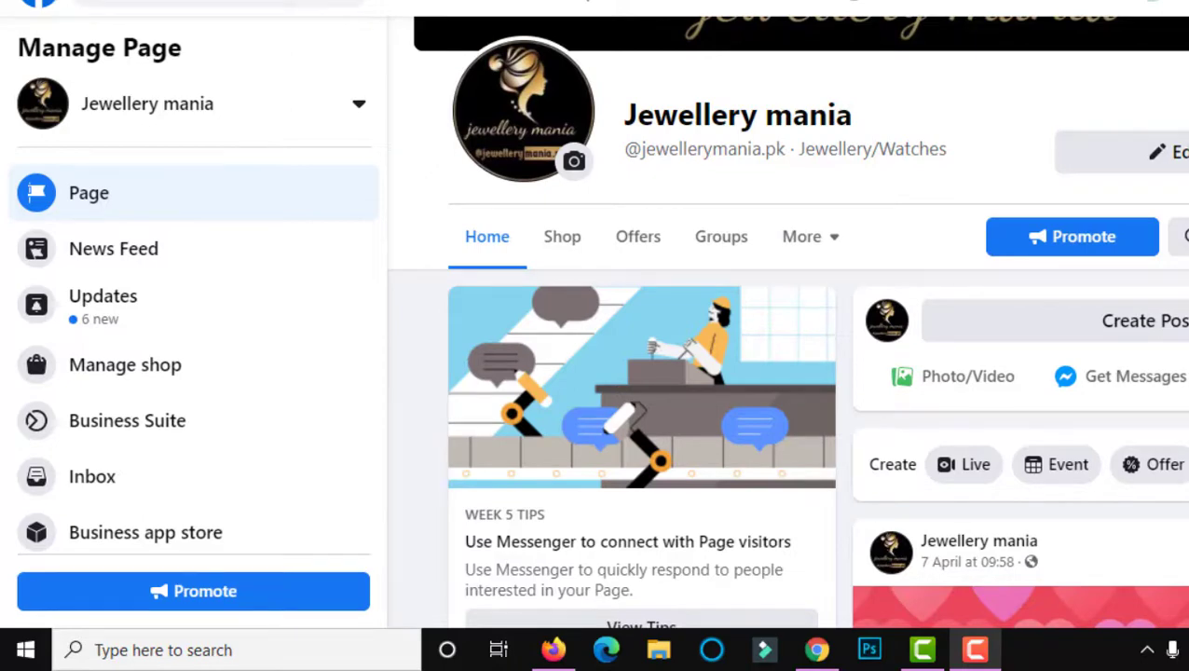
# Open the Jewellery mania page's shop and look through all of its products and prices.
pyautogui.click(563, 238)
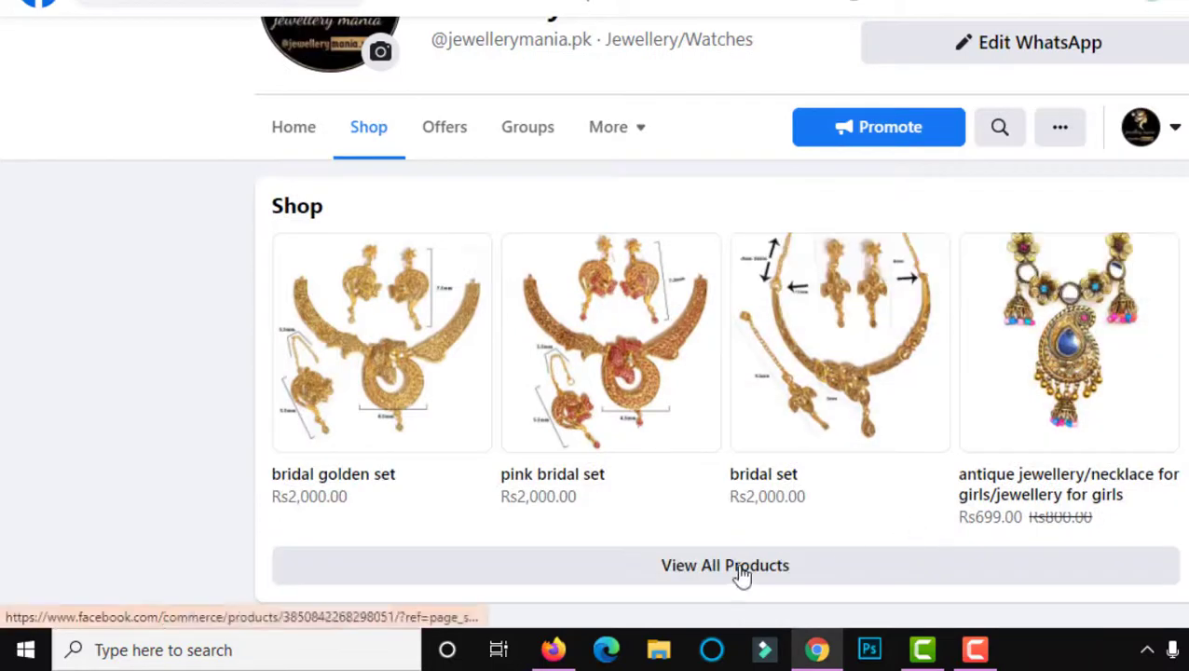
pyautogui.click(708, 565)
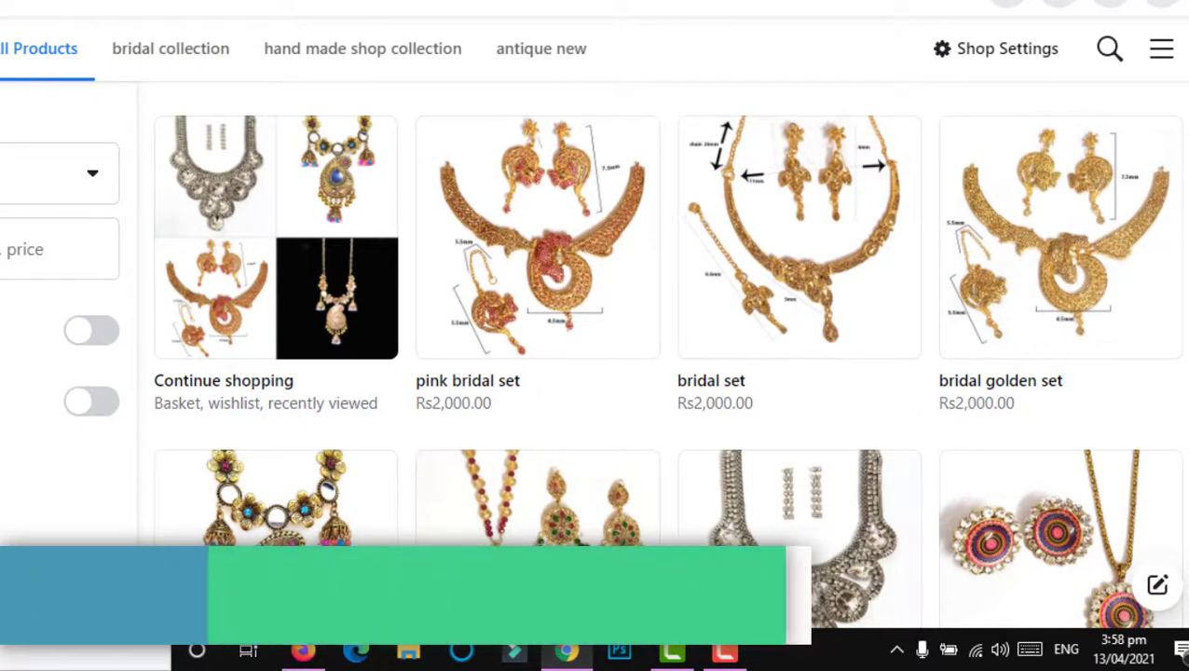
pyautogui.scroll(-1, 276, 279)
pyautogui.scroll(-3, 653, 354)
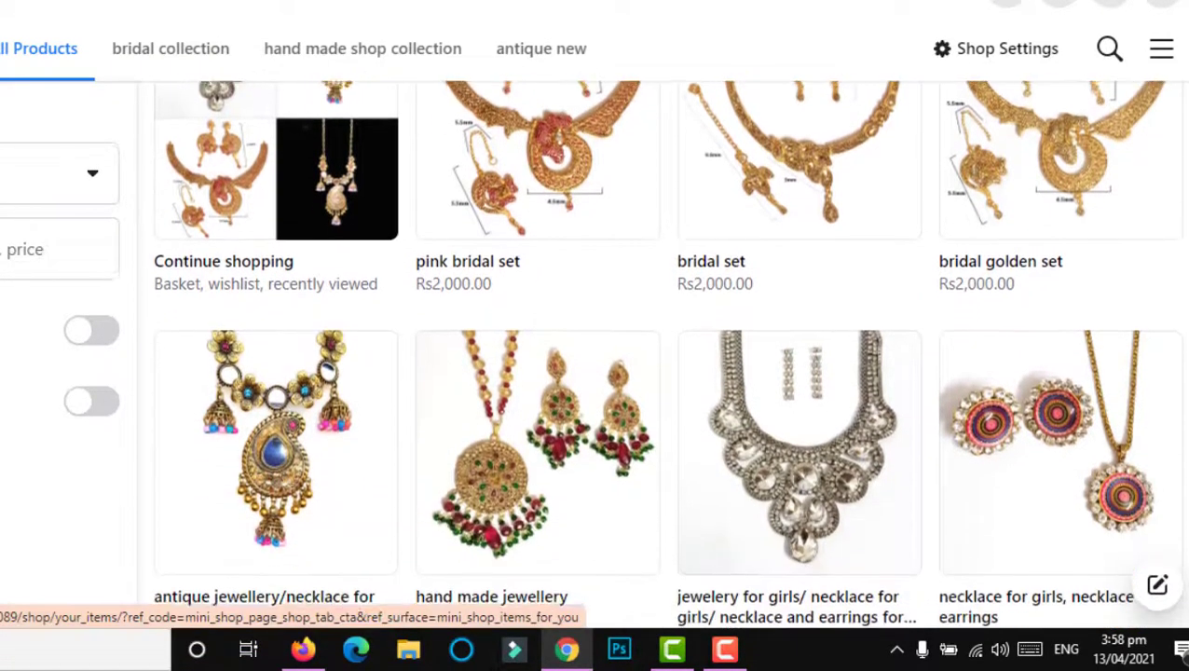
pyautogui.scroll(-2, 652, 354)
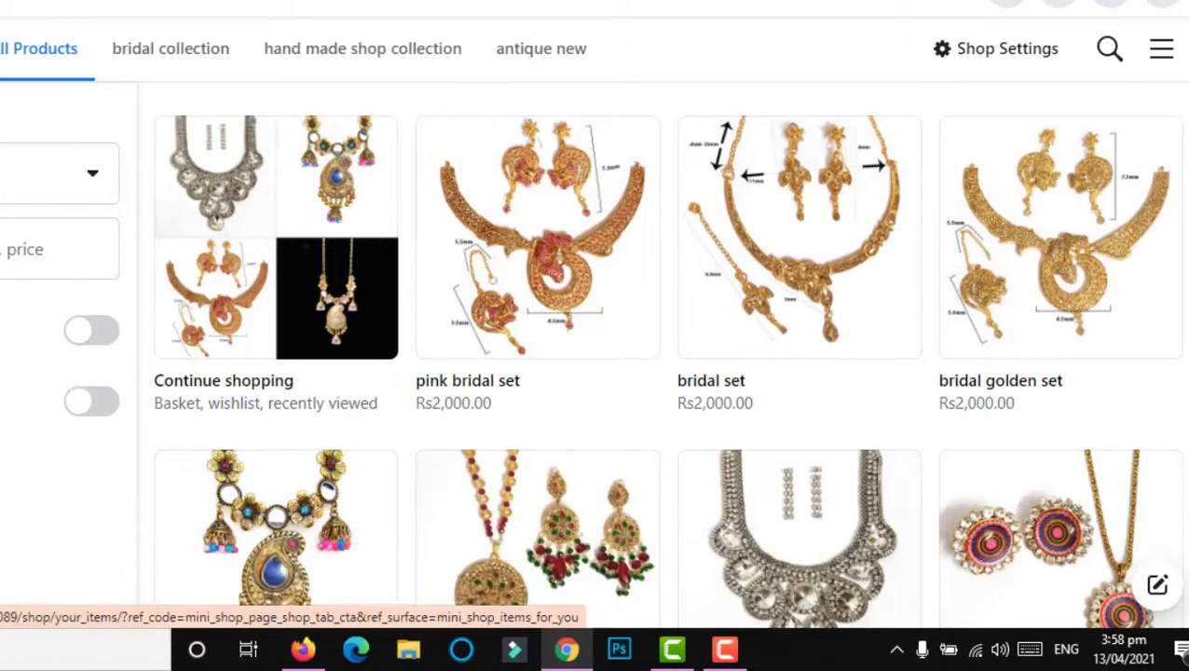
pyautogui.scroll(-2, 593, 322)
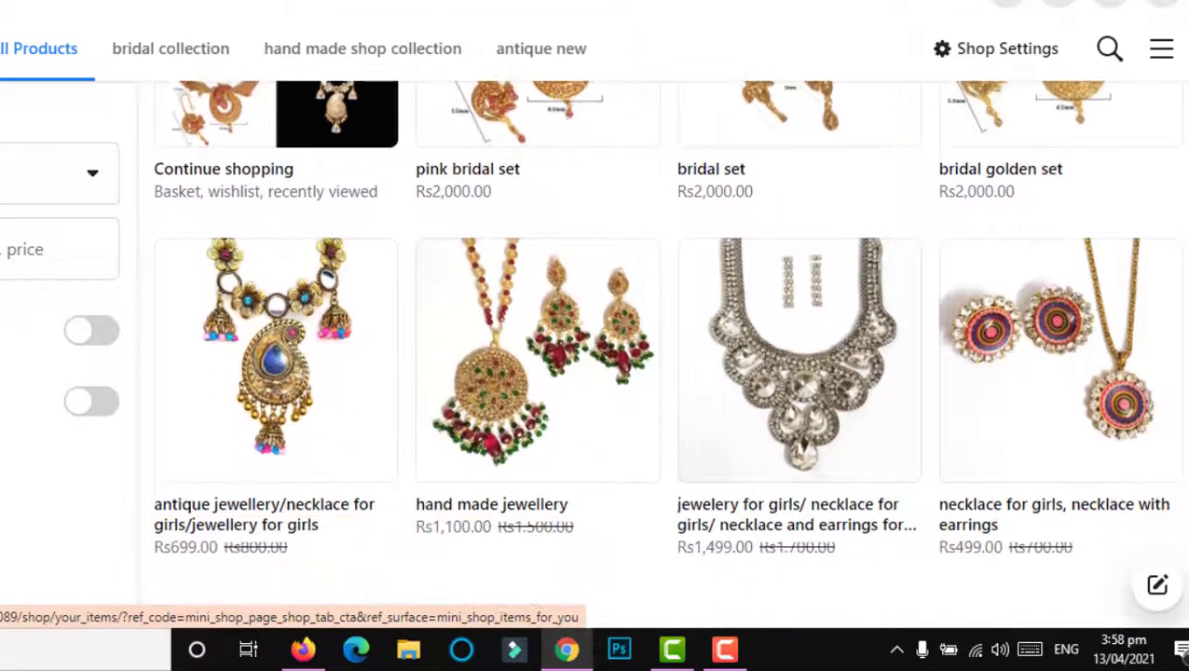